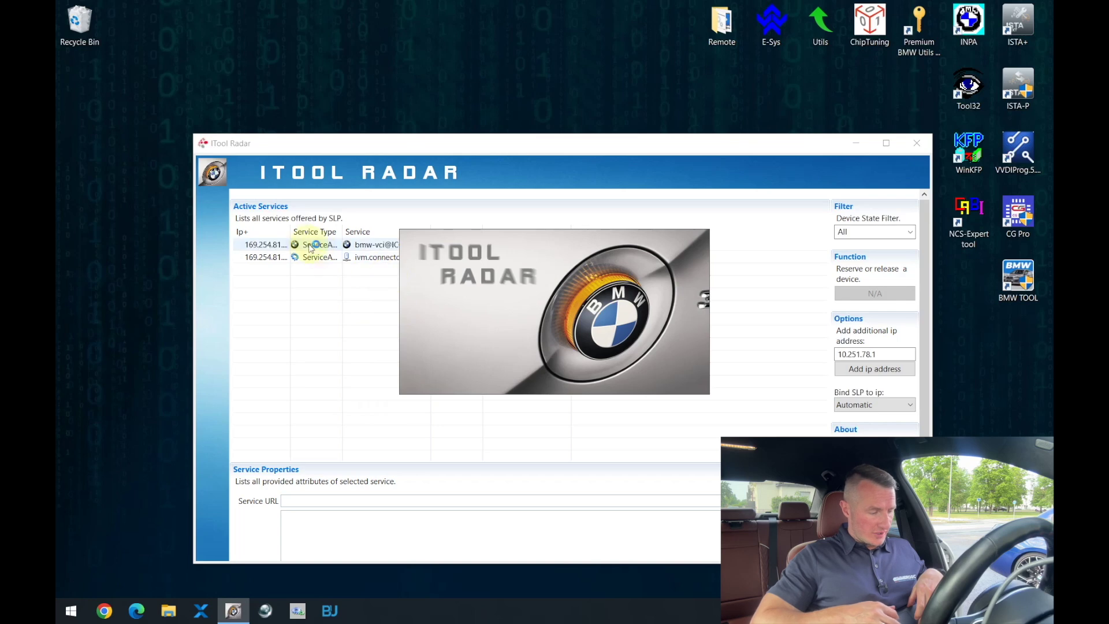
Step: Widen the Ip column, select the bmw-vci service and copy the IP address from its Service URL
{"action": "left_click_drag", "start_coordinate": [290, 231], "coordinate": [349, 231]}
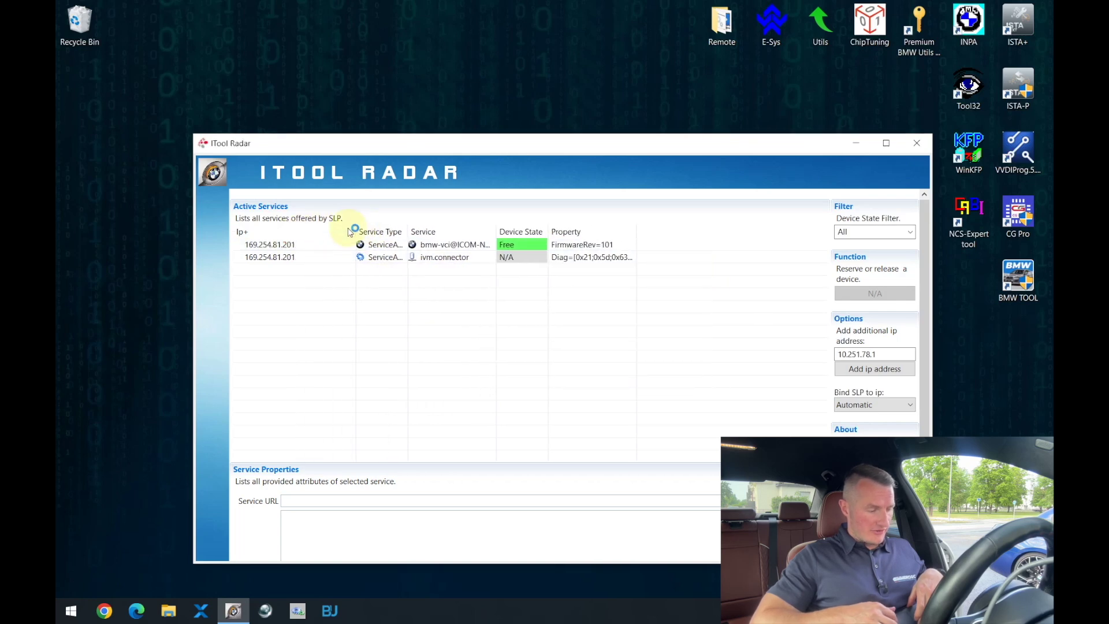
{"action": "left_click", "coordinate": [312, 247]}
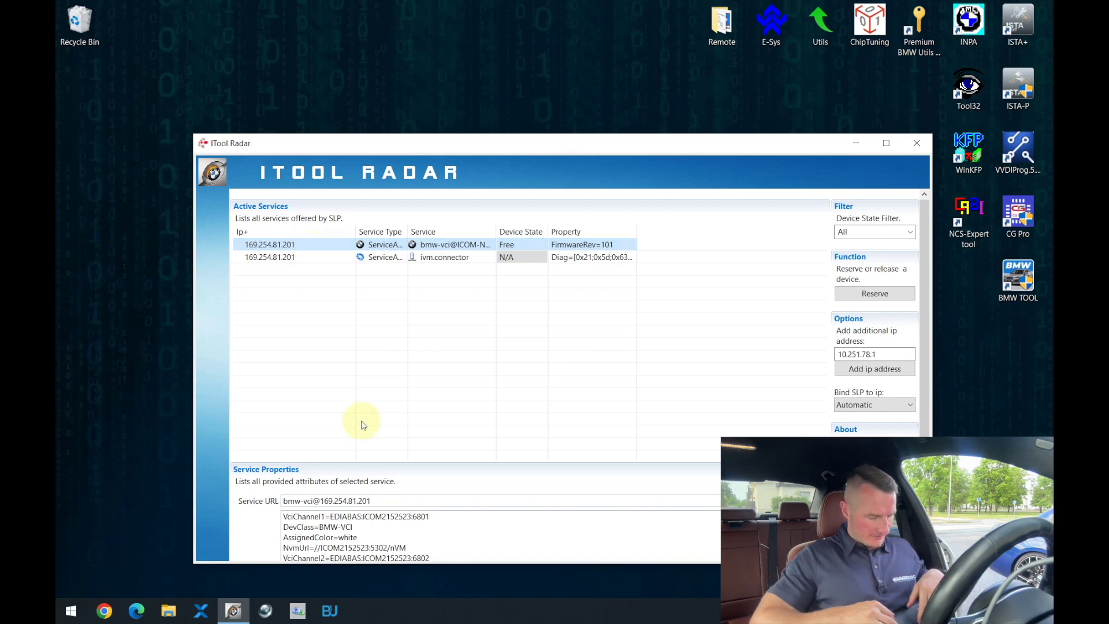
{"action": "left_click_drag", "start_coordinate": [379, 504], "coordinate": [320, 500]}
{"action": "key", "text": "ctrl+c"}
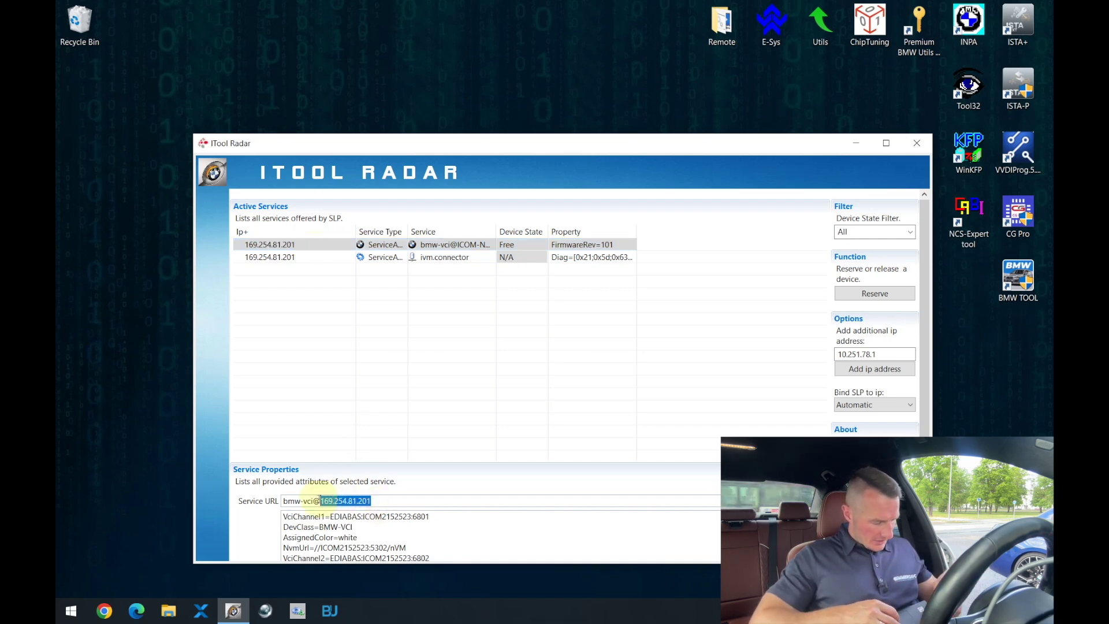
Step: Open 169.254.81.201:60080 in Chrome and sign in to the ICOM web server as root with the saved password
{"action": "left_click", "coordinate": [104, 611]}
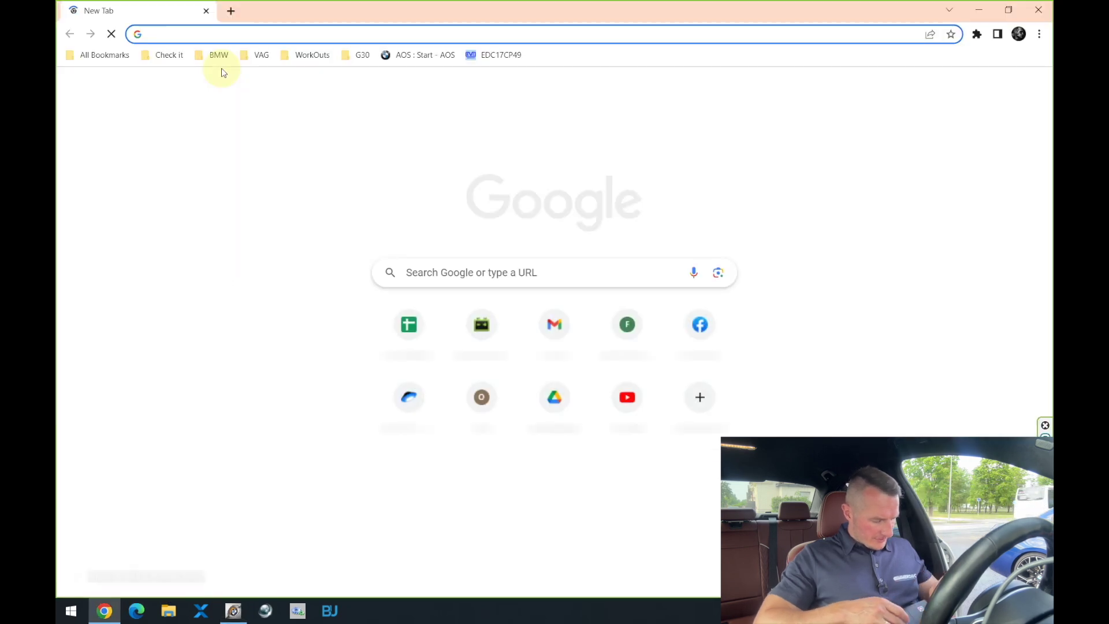
{"action": "key", "text": "ctrl+v"}
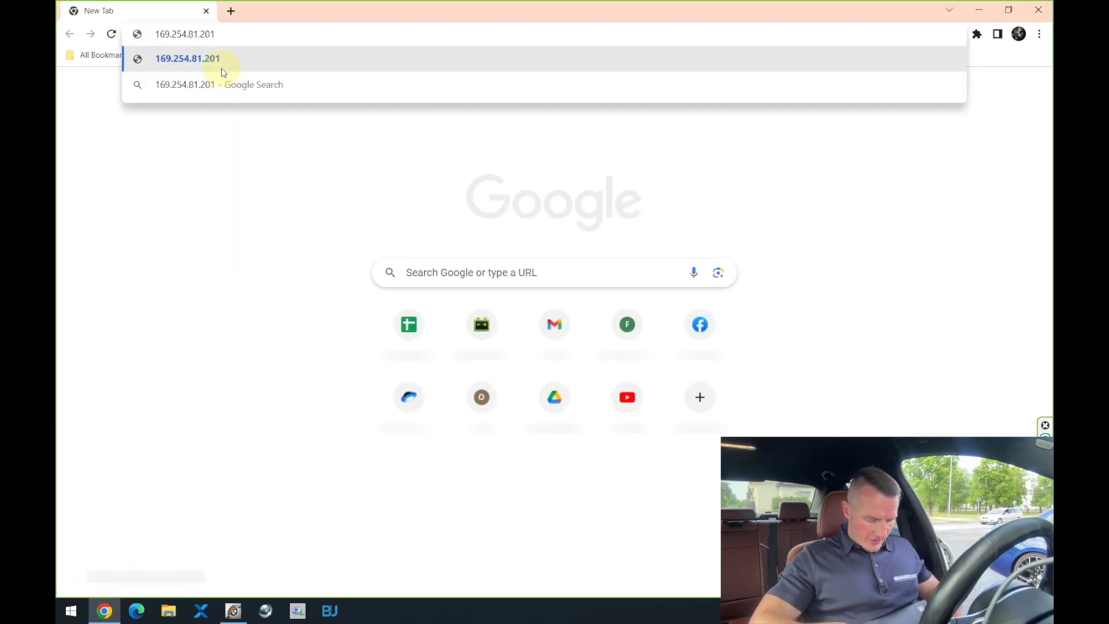
{"action": "type", "text": ":"}
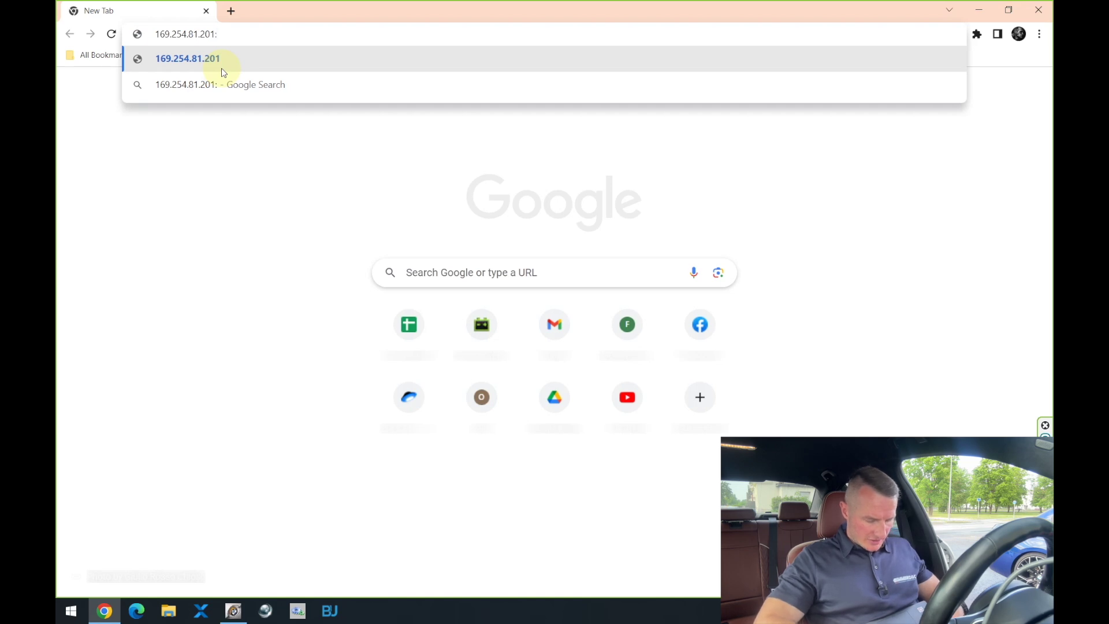
{"action": "type", "text": "60080"}
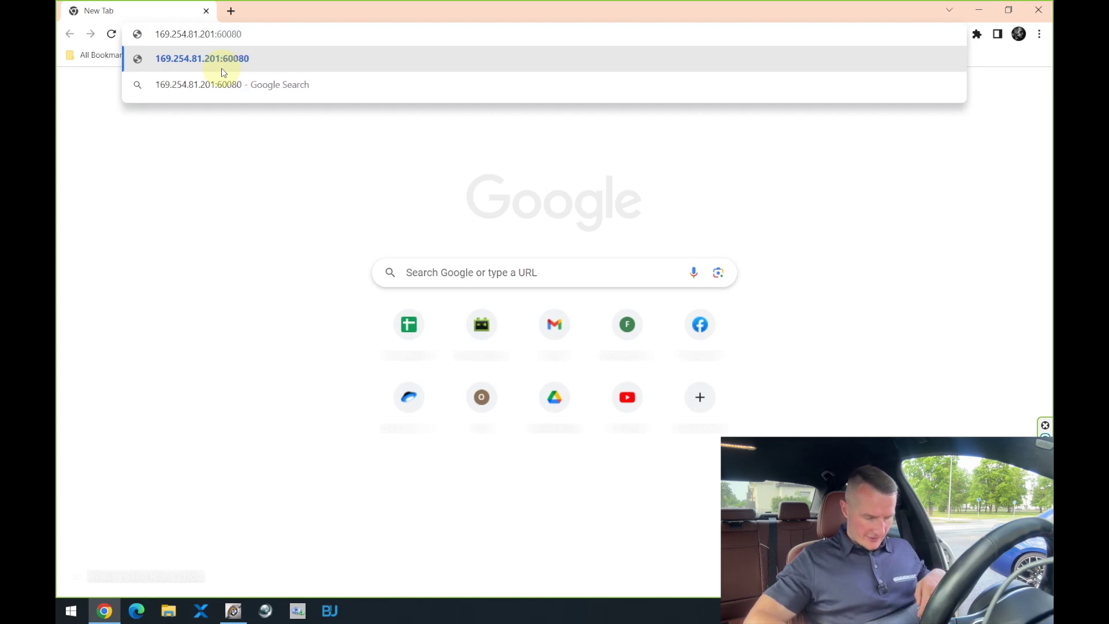
{"action": "key", "text": "Return"}
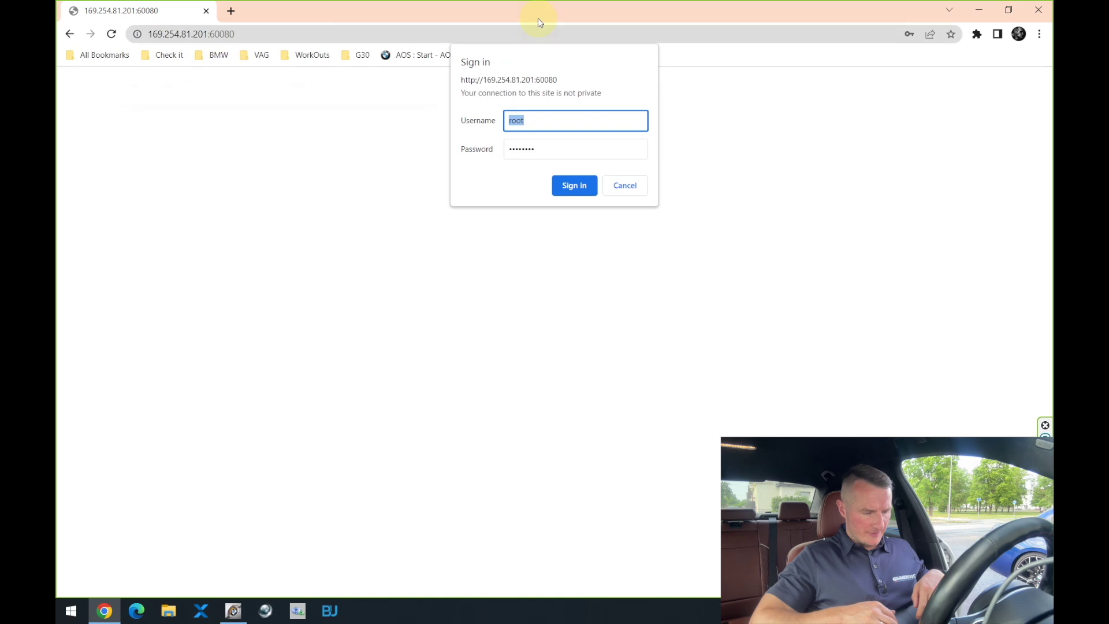
{"action": "left_click", "coordinate": [532, 124]}
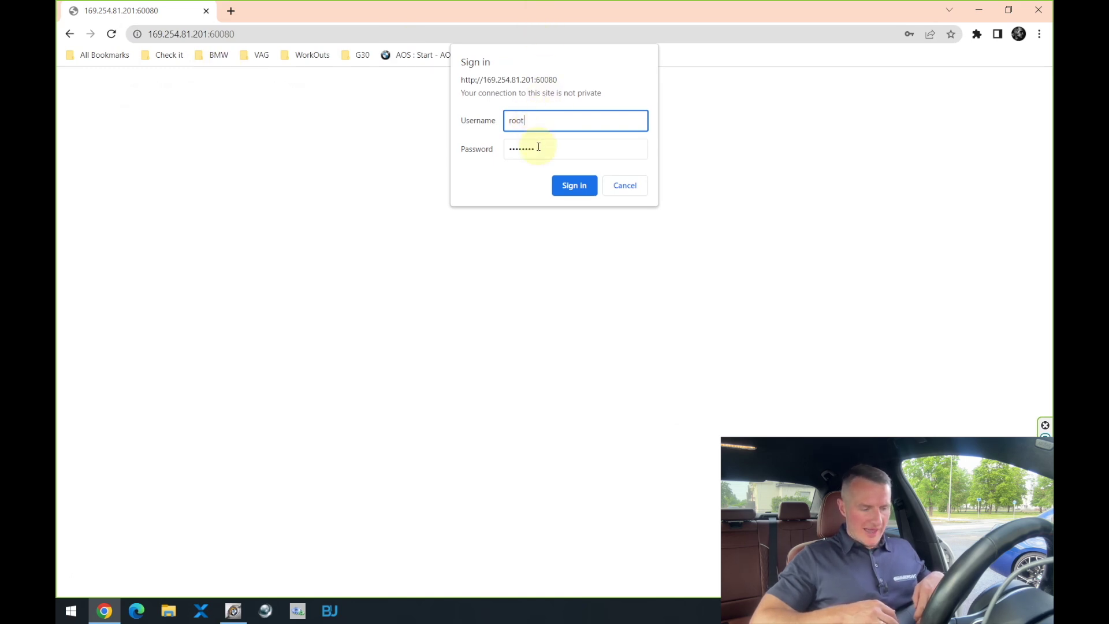
{"action": "left_click", "coordinate": [572, 185]}
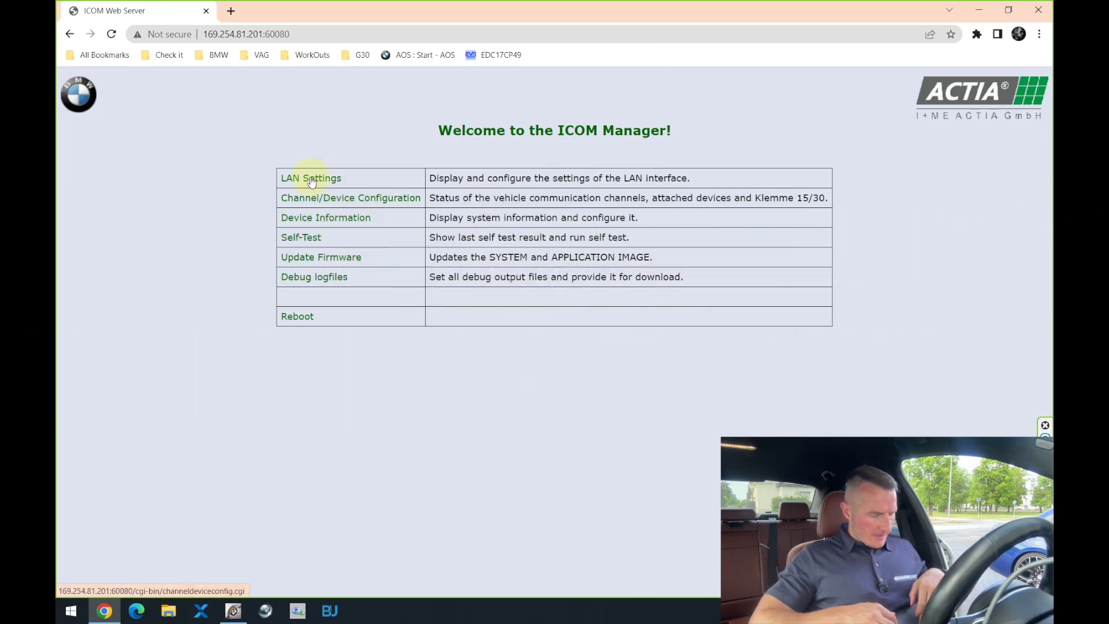
Step: Run the ICOM self-test and open its test result
{"action": "left_click", "coordinate": [309, 238]}
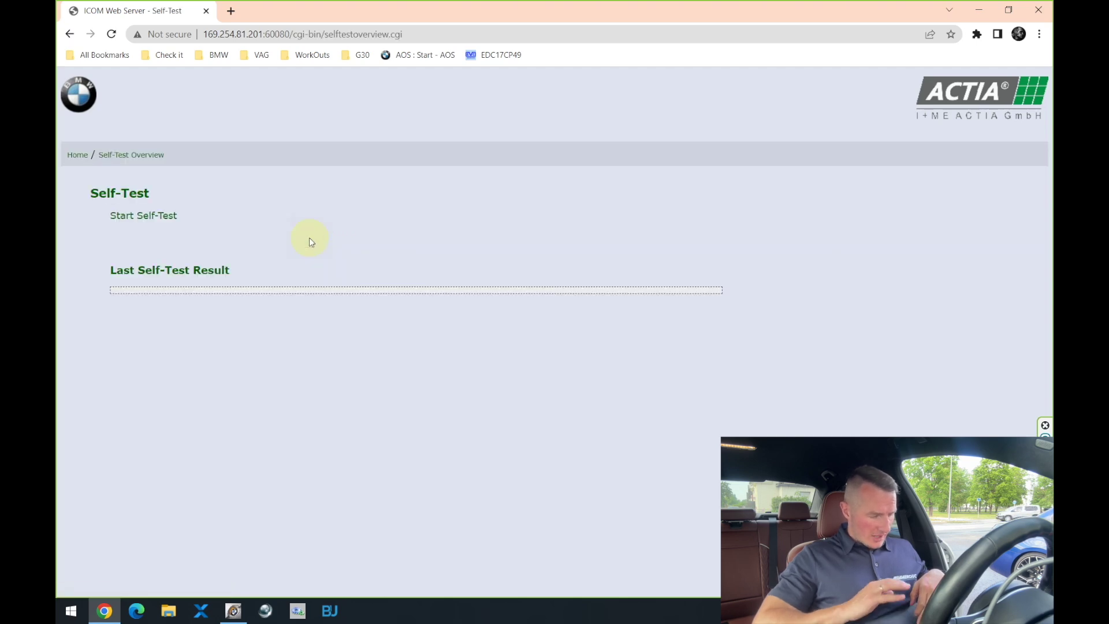
{"action": "left_click_drag", "start_coordinate": [309, 238], "coordinate": [155, 154]}
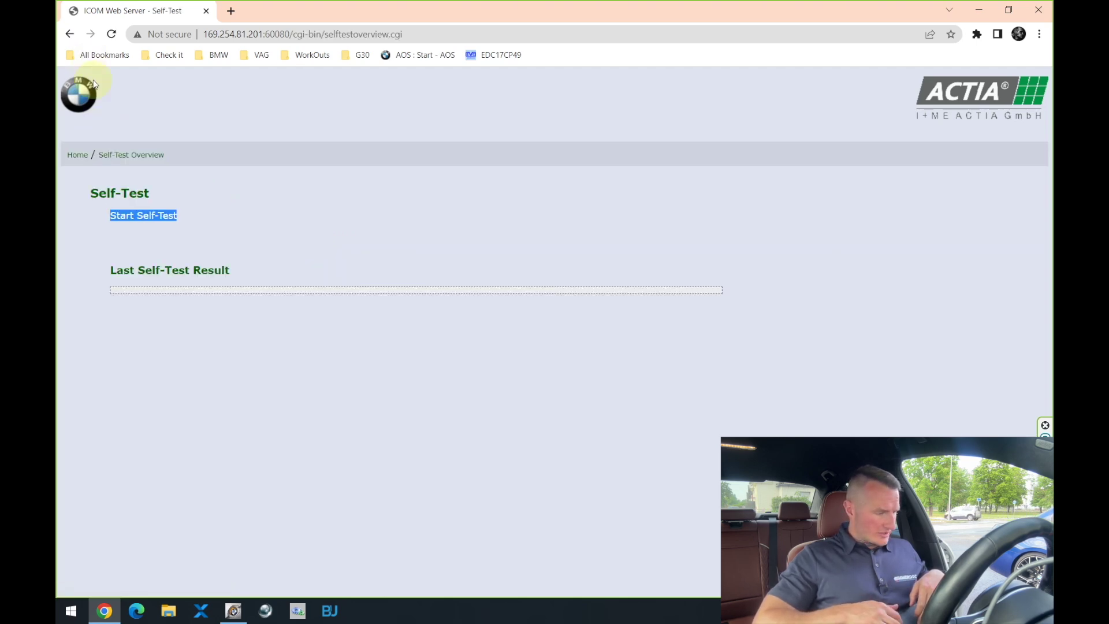
{"action": "left_click", "coordinate": [128, 218]}
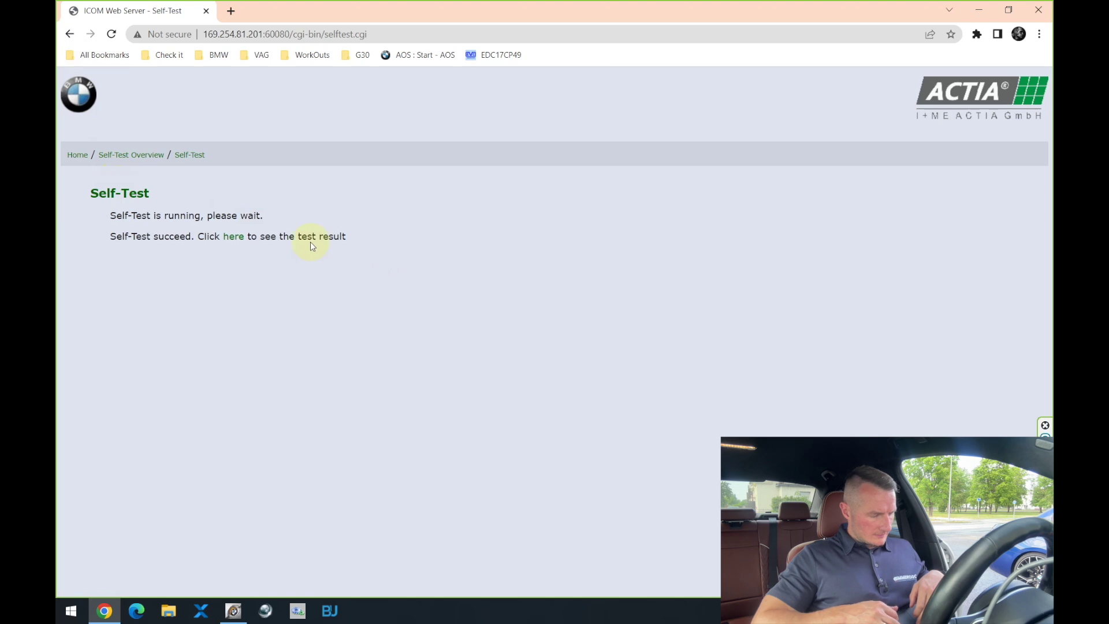
{"action": "left_click", "coordinate": [234, 238]}
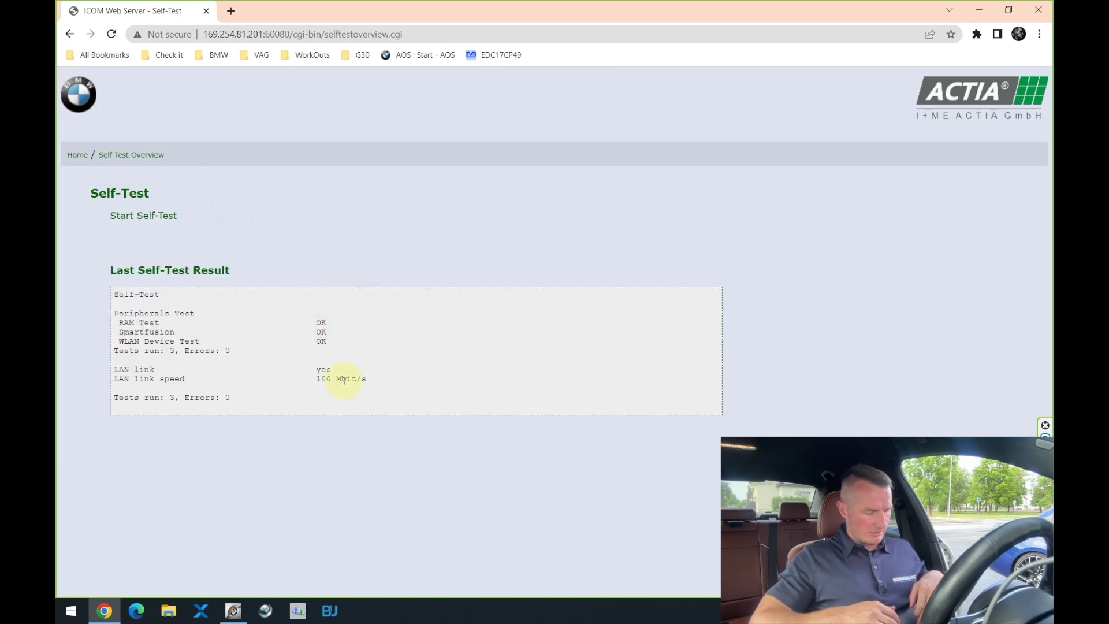
Step: Return to the ICOM Manager home page and check the current package image version on the Update Firmware page
{"action": "left_click", "coordinate": [83, 152]}
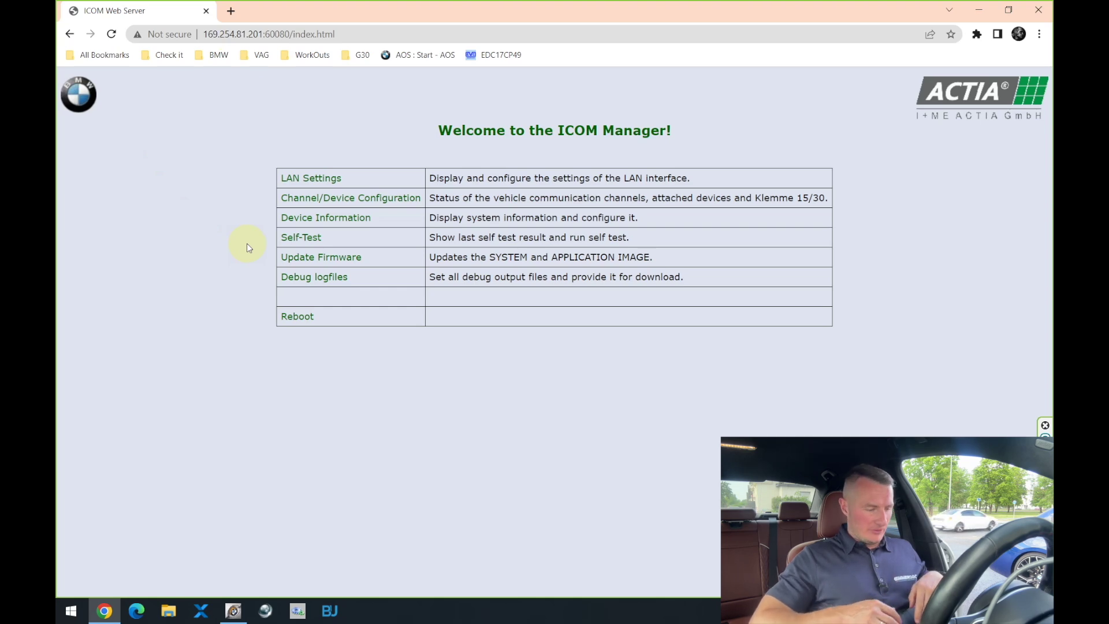
{"action": "left_click", "coordinate": [307, 261]}
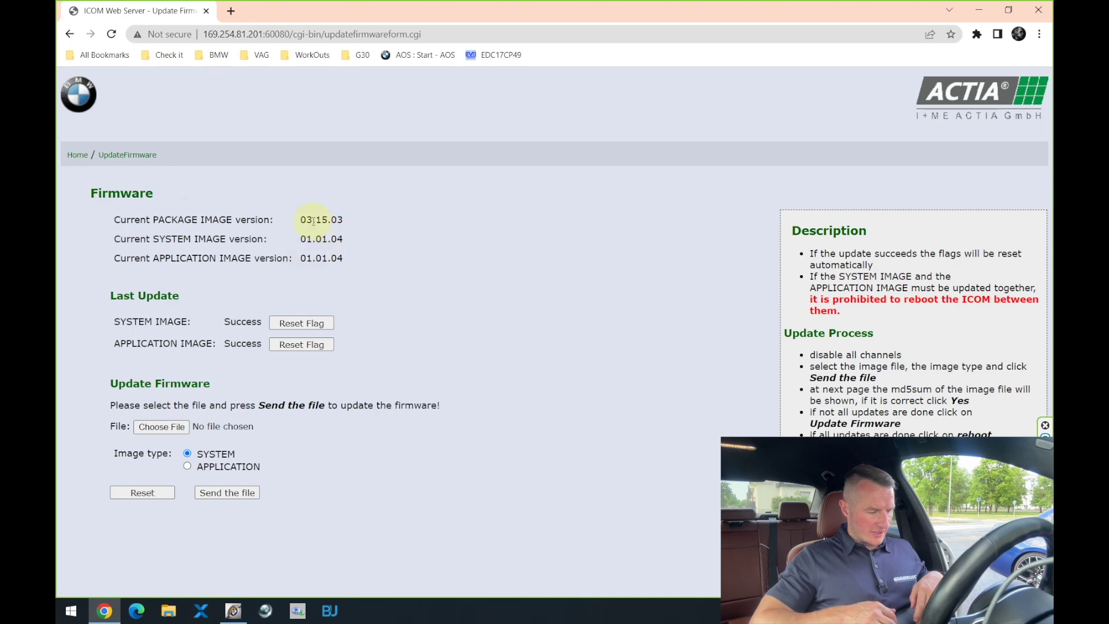
{"action": "left_click_drag", "start_coordinate": [301, 220], "coordinate": [341, 220]}
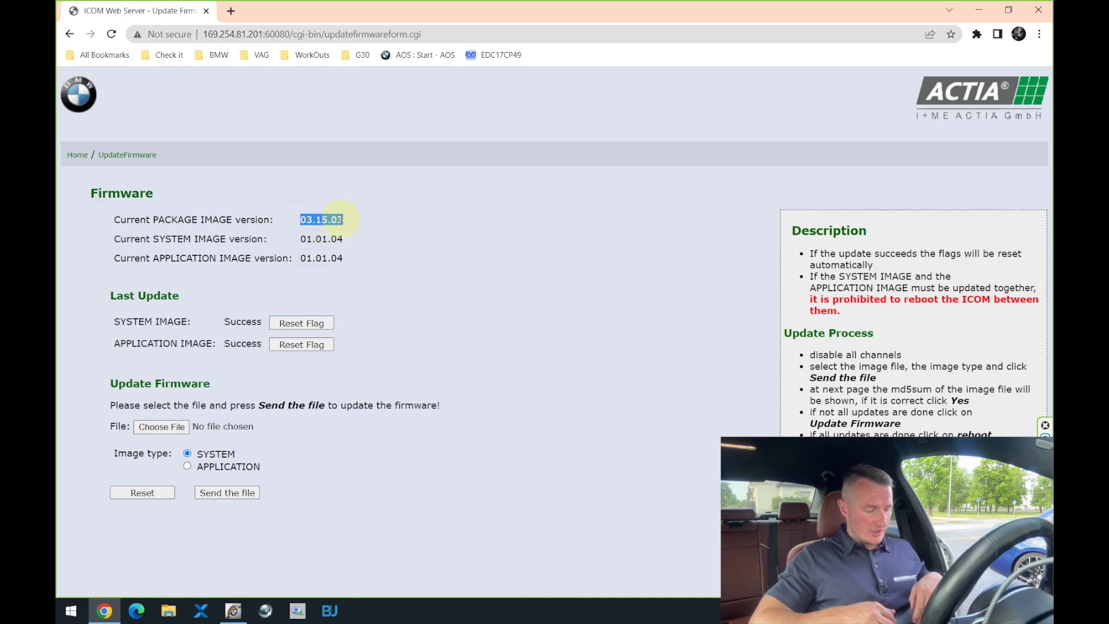
{"action": "left_click", "coordinate": [340, 219]}
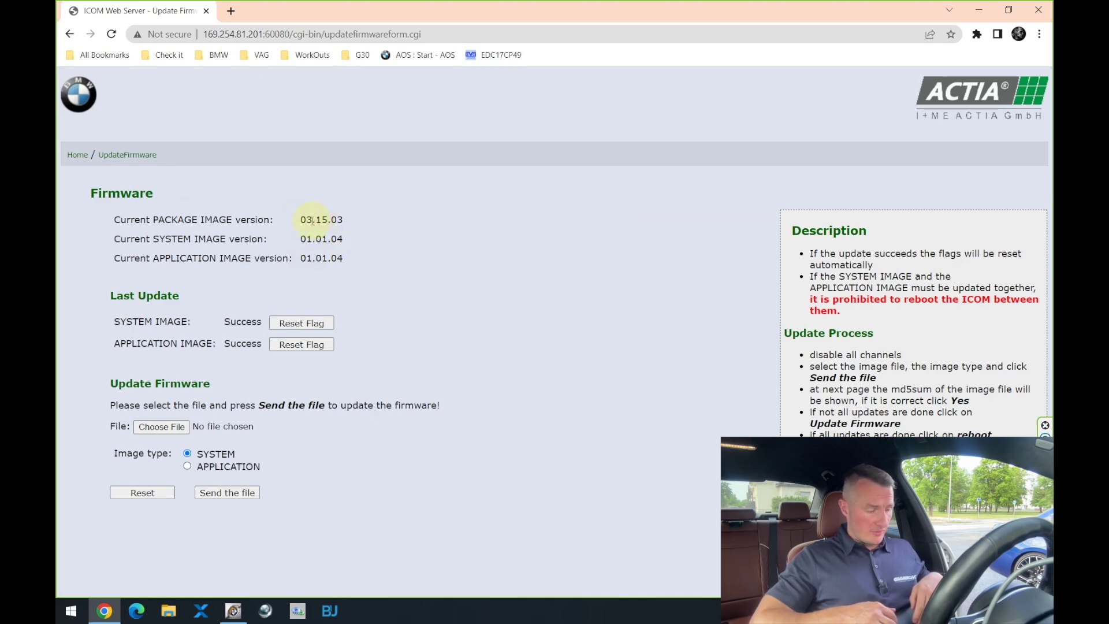
{"action": "left_click", "coordinate": [341, 220]}
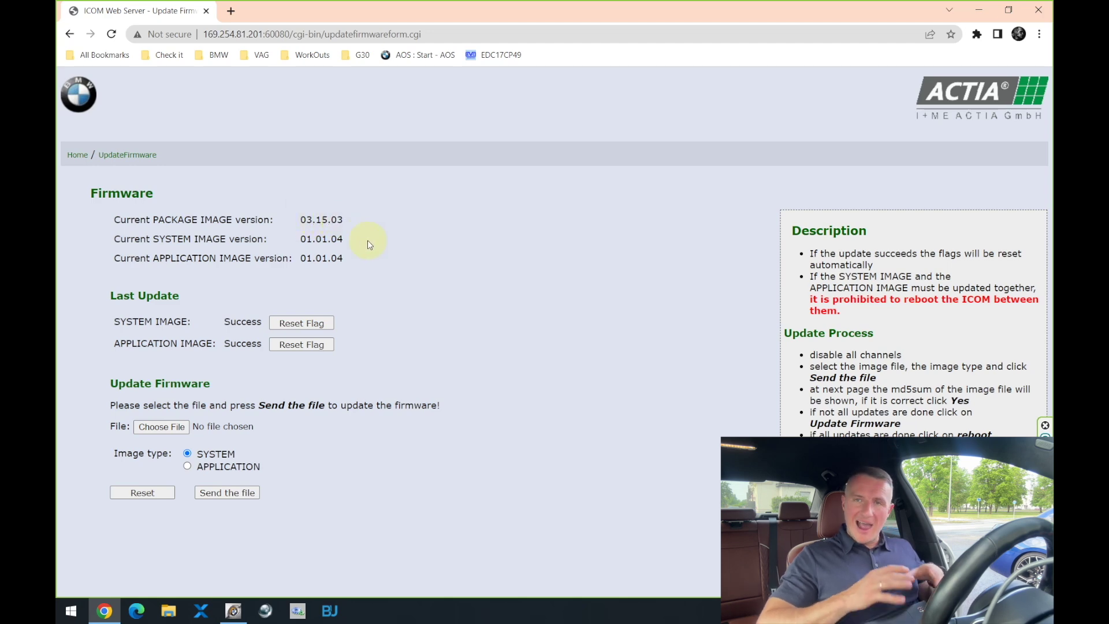
Step: Locate the BMW_ISPI_ICOM-Next-FW_04-23-10 installer in the Downloads folder and compare it with the ICOM's current firmware image versions
{"action": "left_click", "coordinate": [168, 610]}
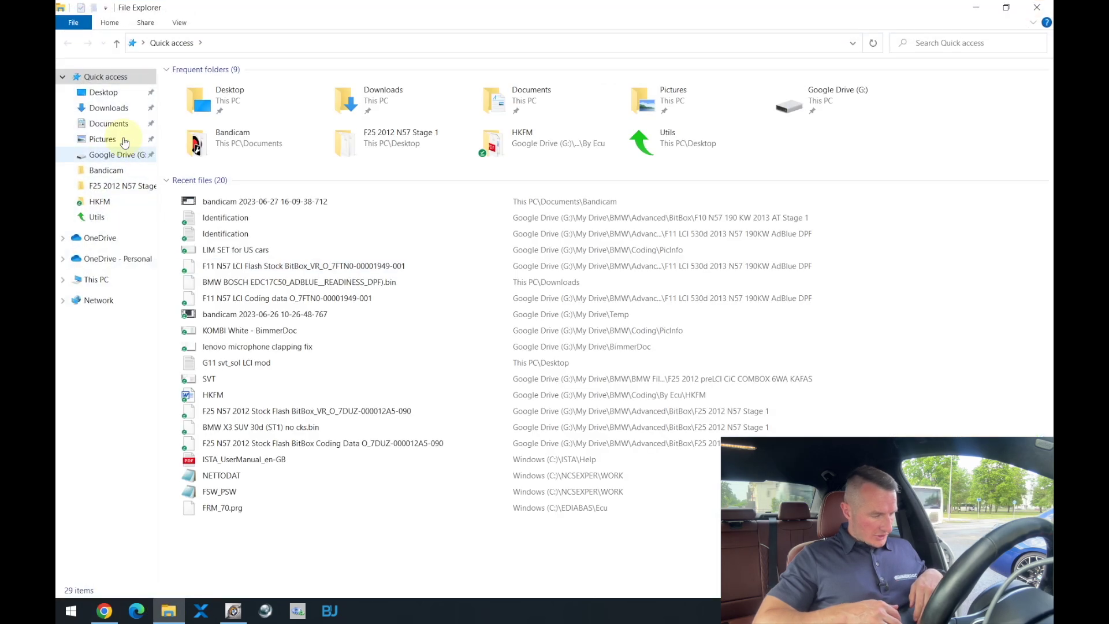
{"action": "left_click", "coordinate": [109, 108]}
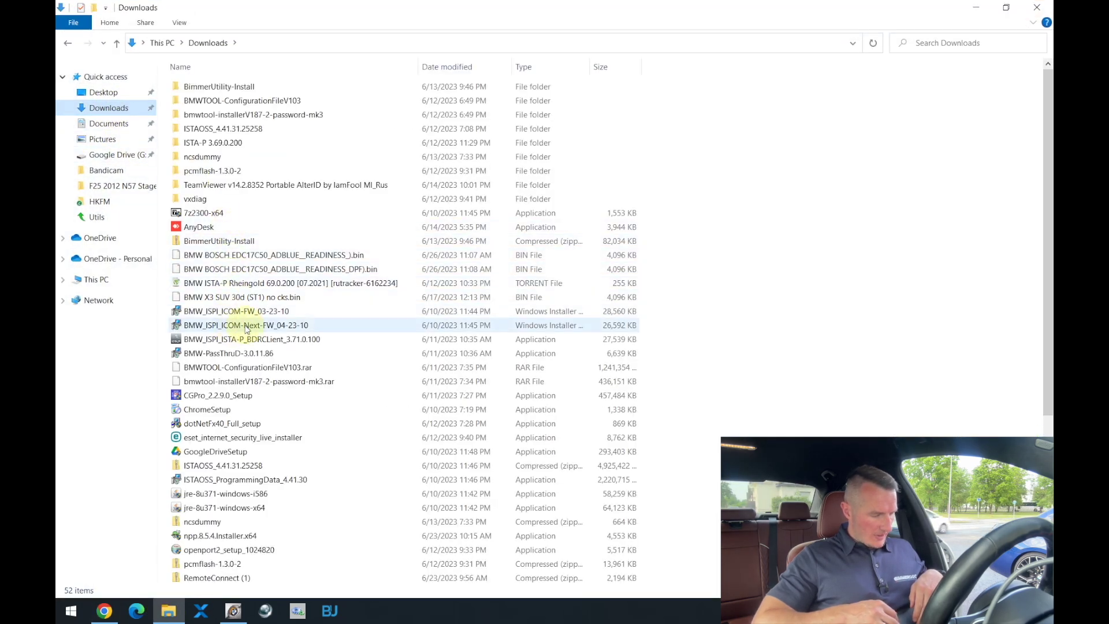
{"action": "left_click", "coordinate": [234, 325]}
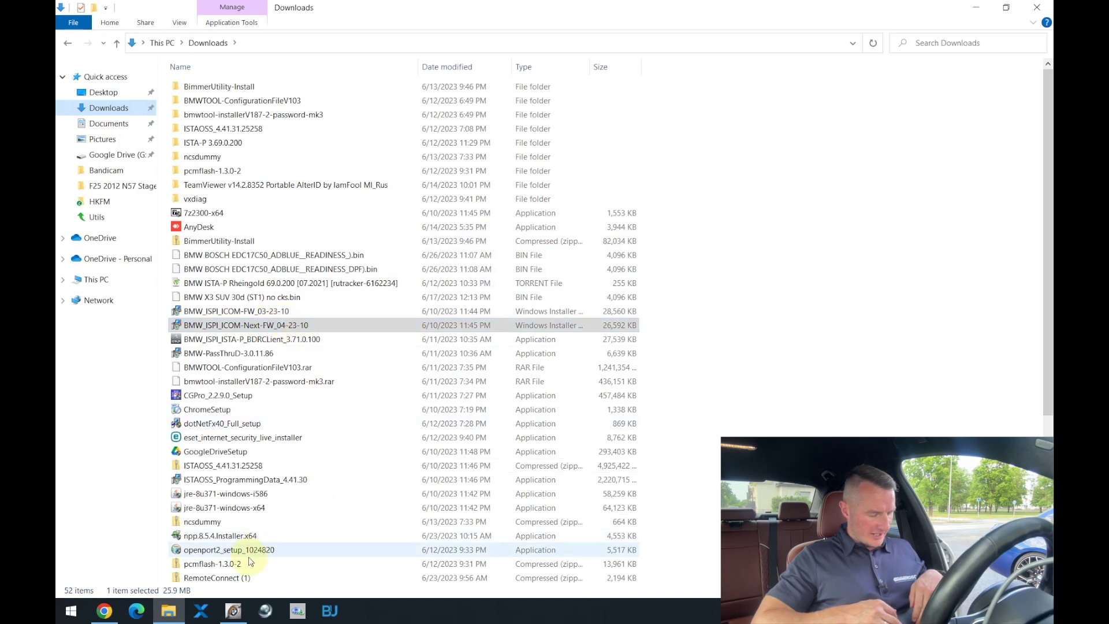
{"action": "left_click", "coordinate": [104, 610]}
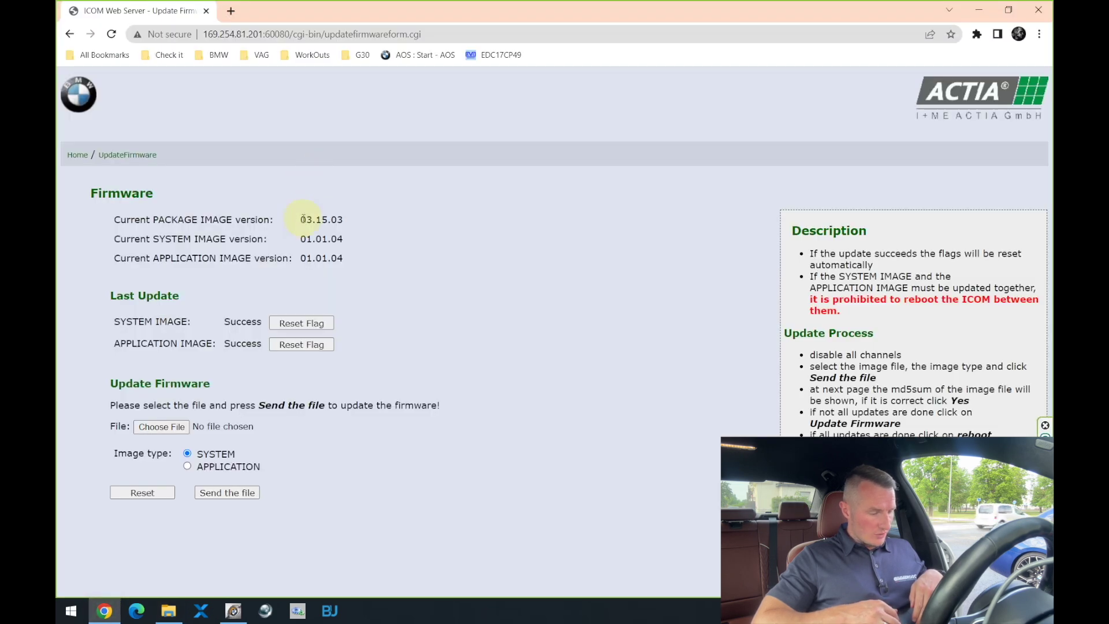
{"action": "left_click_drag", "start_coordinate": [297, 219], "coordinate": [356, 269]}
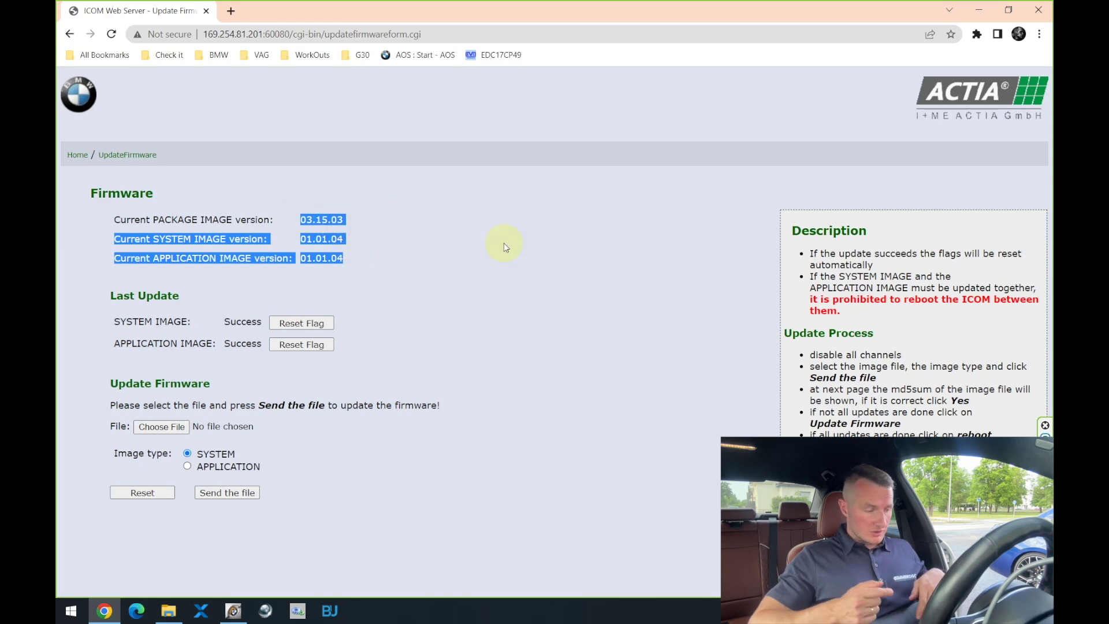
Step: Close the Chrome, File Explorer and ITool Radar windows
{"action": "left_click", "coordinate": [1038, 10]}
{"action": "left_click", "coordinate": [1035, 8]}
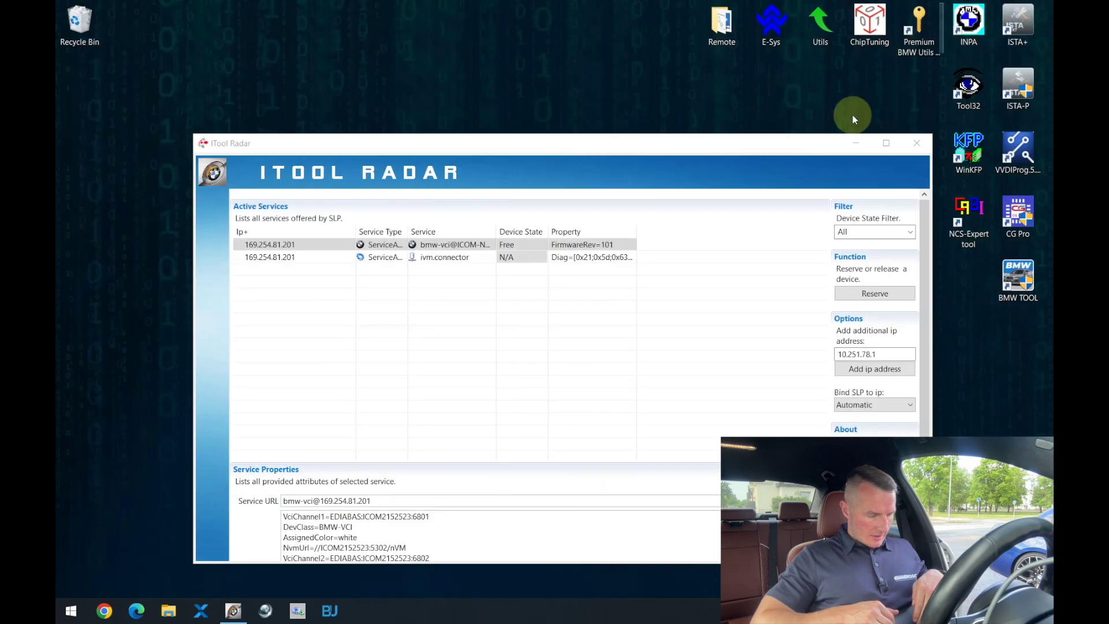
{"action": "left_click", "coordinate": [915, 143]}
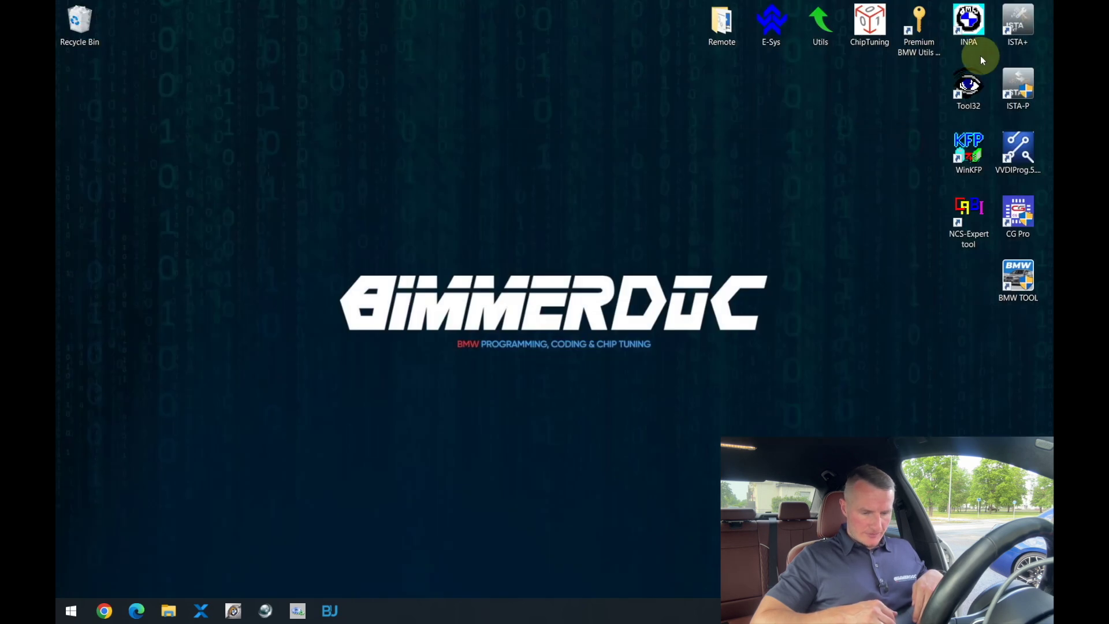
Step: Start ISTA+ in a maximized window and check the ICOM's state in the connection manager, closing it without connecting
{"action": "double_click", "coordinate": [1018, 21]}
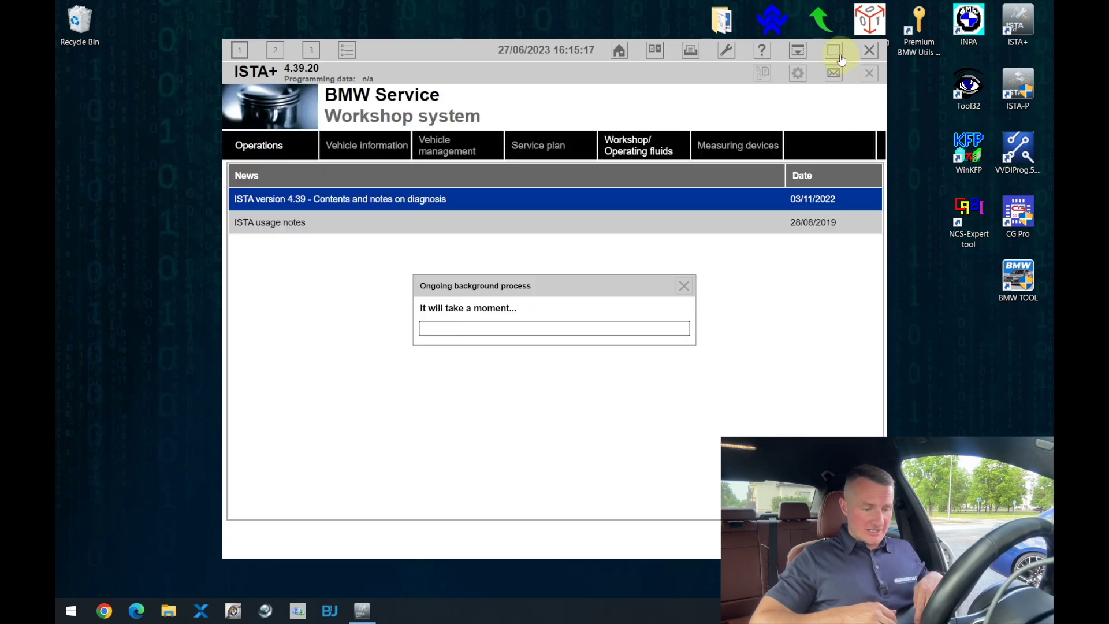
{"action": "left_click", "coordinate": [833, 50]}
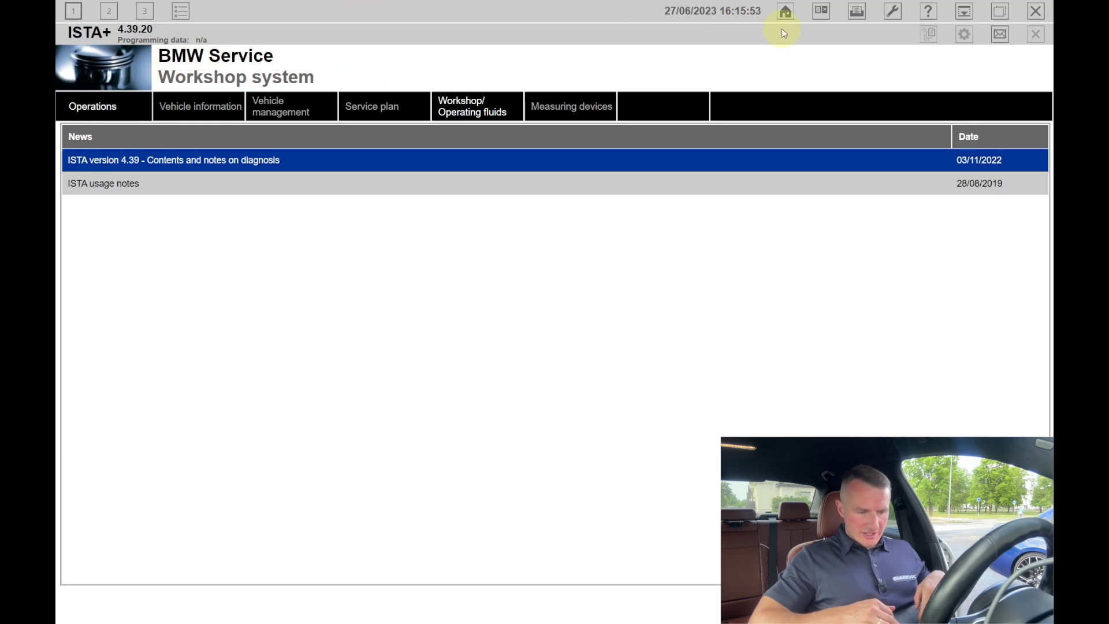
{"action": "left_click", "coordinate": [820, 13]}
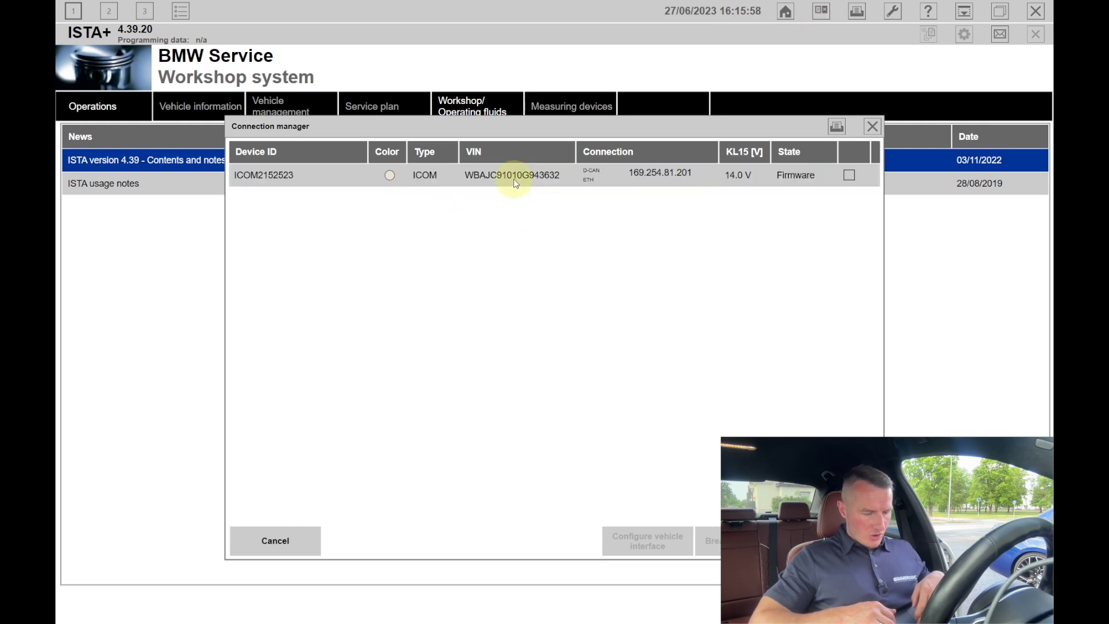
{"action": "left_click", "coordinate": [784, 178]}
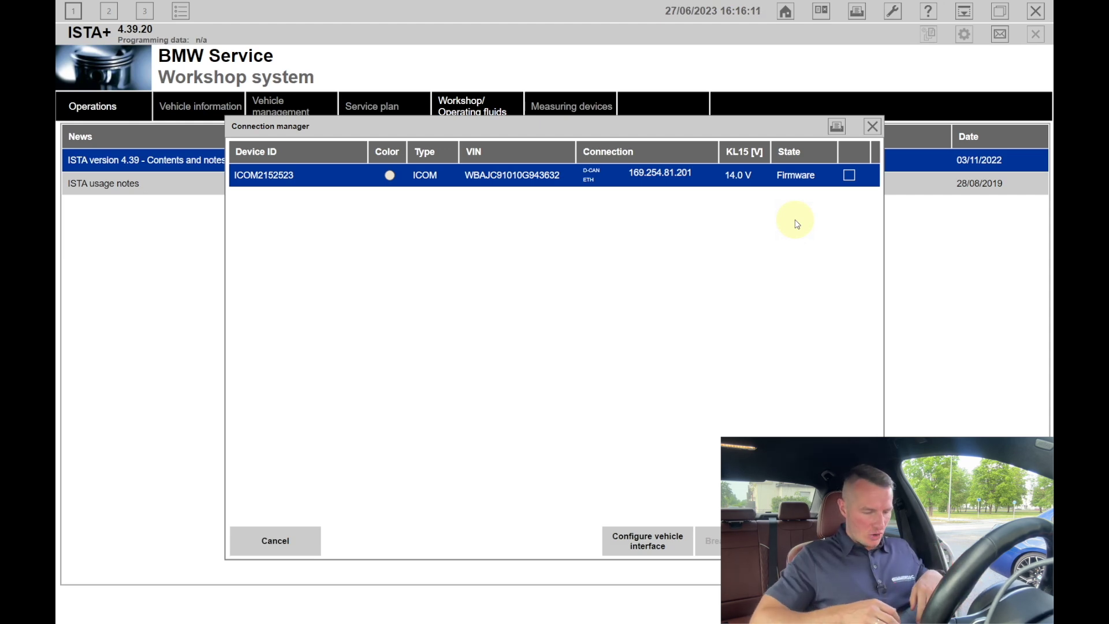
{"action": "left_click", "coordinate": [872, 125]}
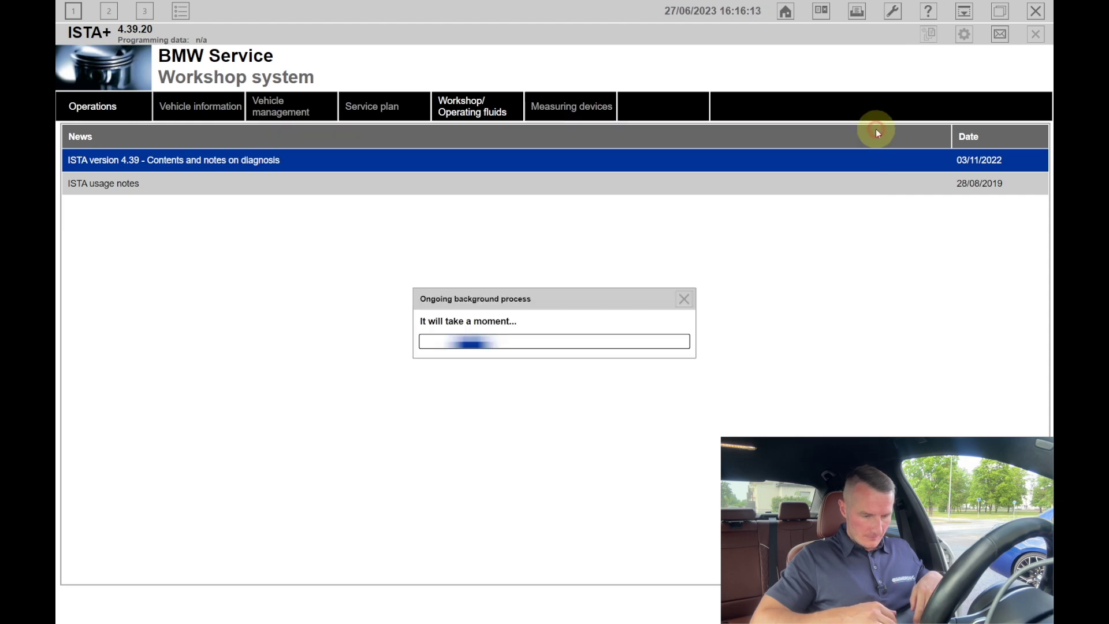
Step: Restore the ISTA+ window to its smaller size and review the vehicle interface settings in Administration without changing them
{"action": "left_click", "coordinate": [998, 16]}
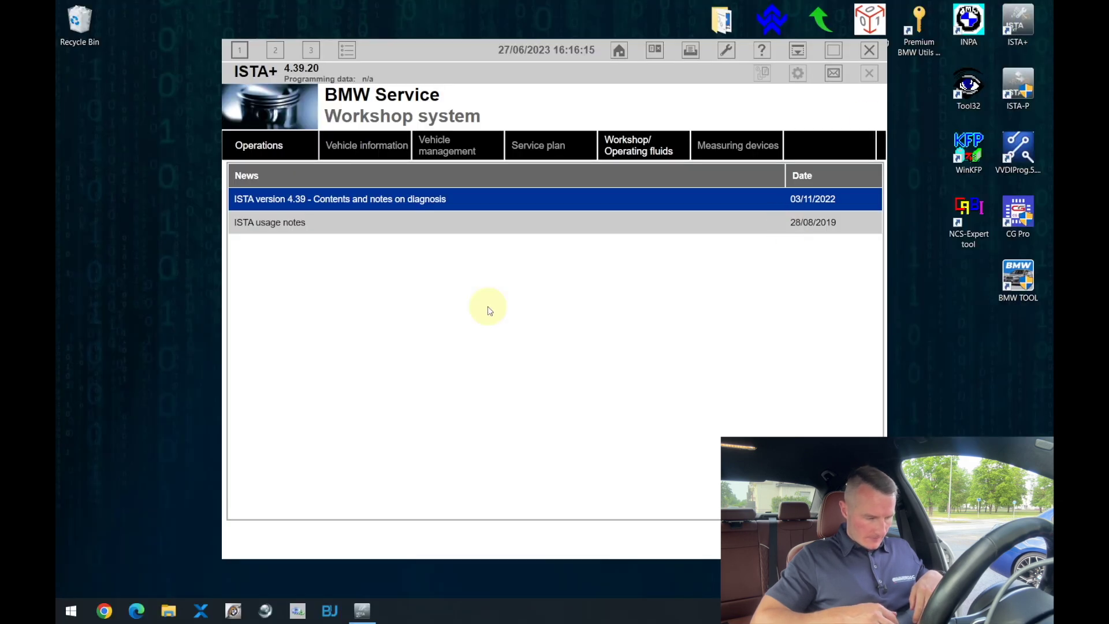
{"action": "left_click", "coordinate": [727, 53]}
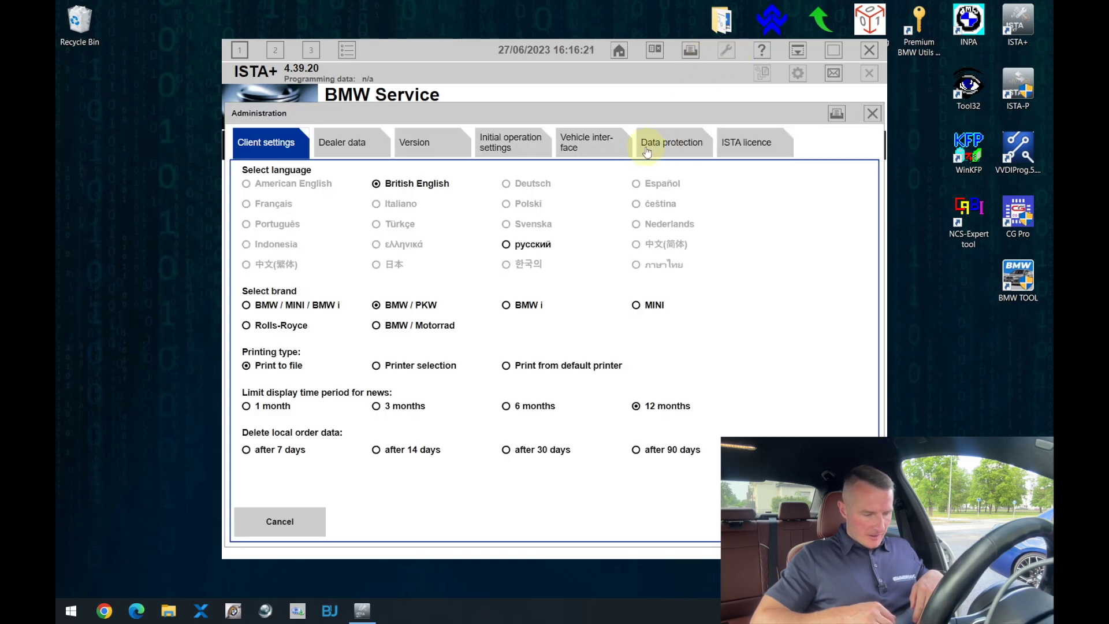
{"action": "left_click", "coordinate": [588, 147]}
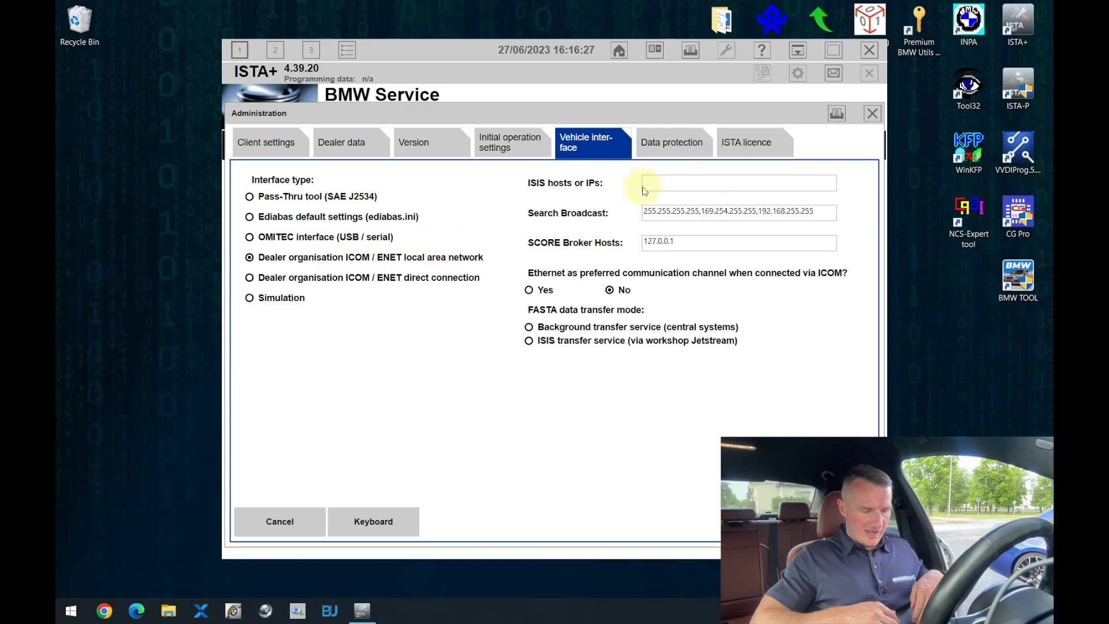
{"action": "left_click", "coordinate": [872, 114]}
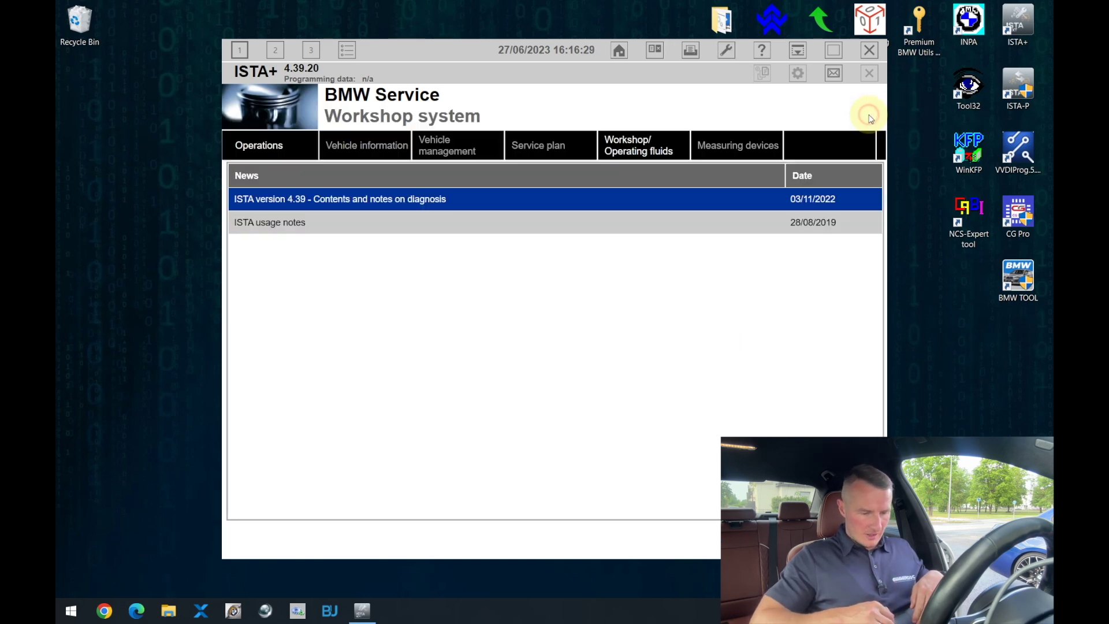
Step: Maximize ISTA+ and start the firmware update of the listed ICOM with Configure vehicle interface in the connection manager, accepting the voltage warning and restart notice
{"action": "left_click", "coordinate": [833, 51]}
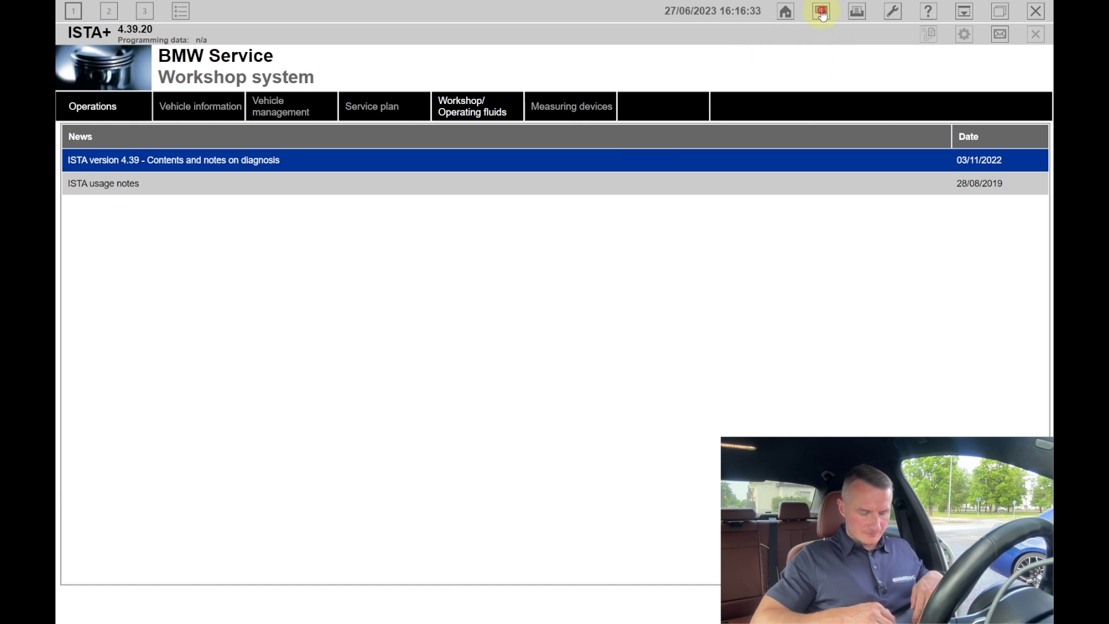
{"action": "left_click", "coordinate": [821, 12]}
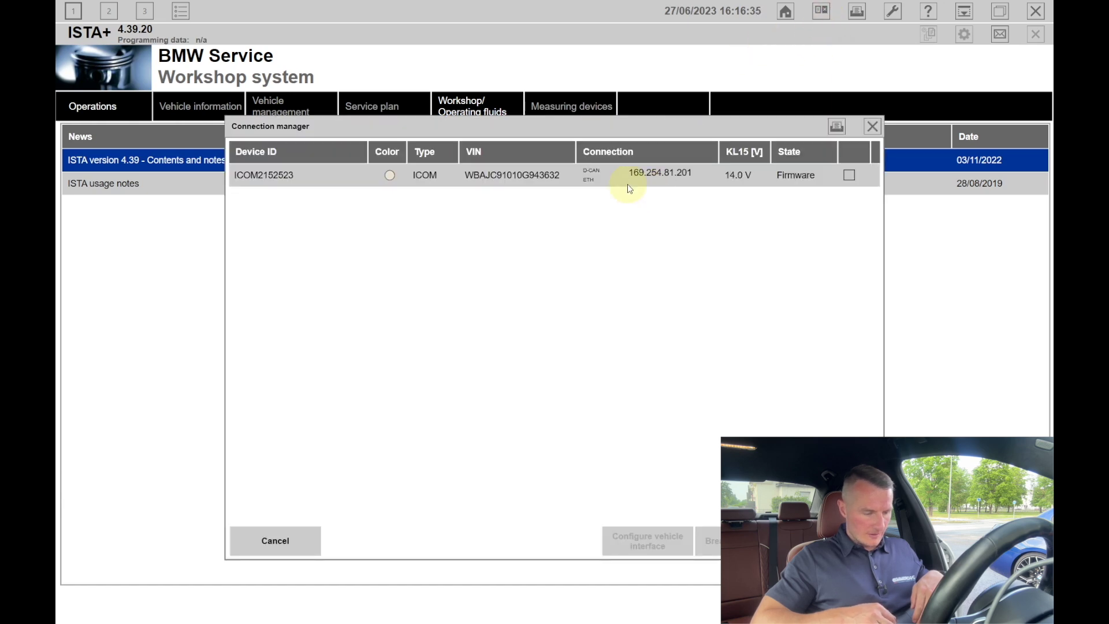
{"action": "left_click", "coordinate": [625, 181]}
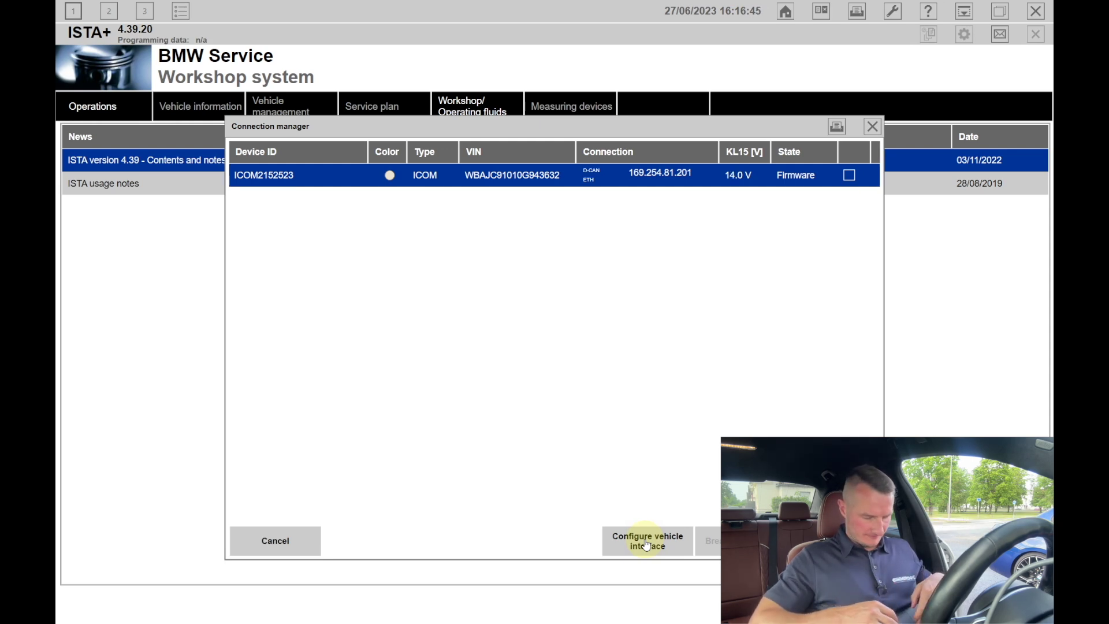
{"action": "left_click", "coordinate": [646, 543]}
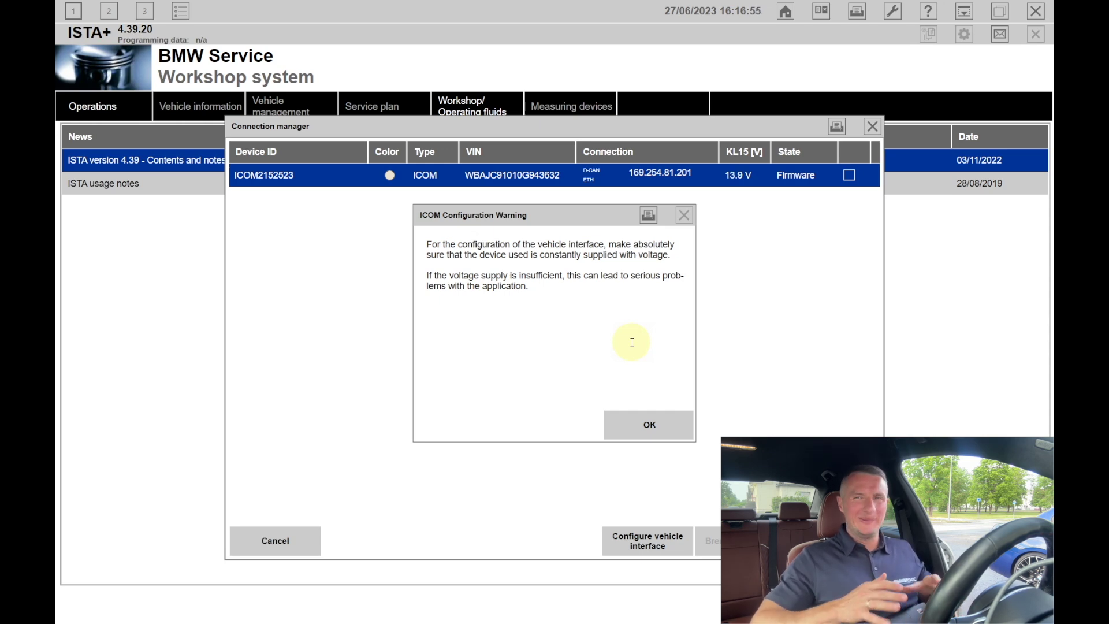
{"action": "left_click", "coordinate": [654, 424]}
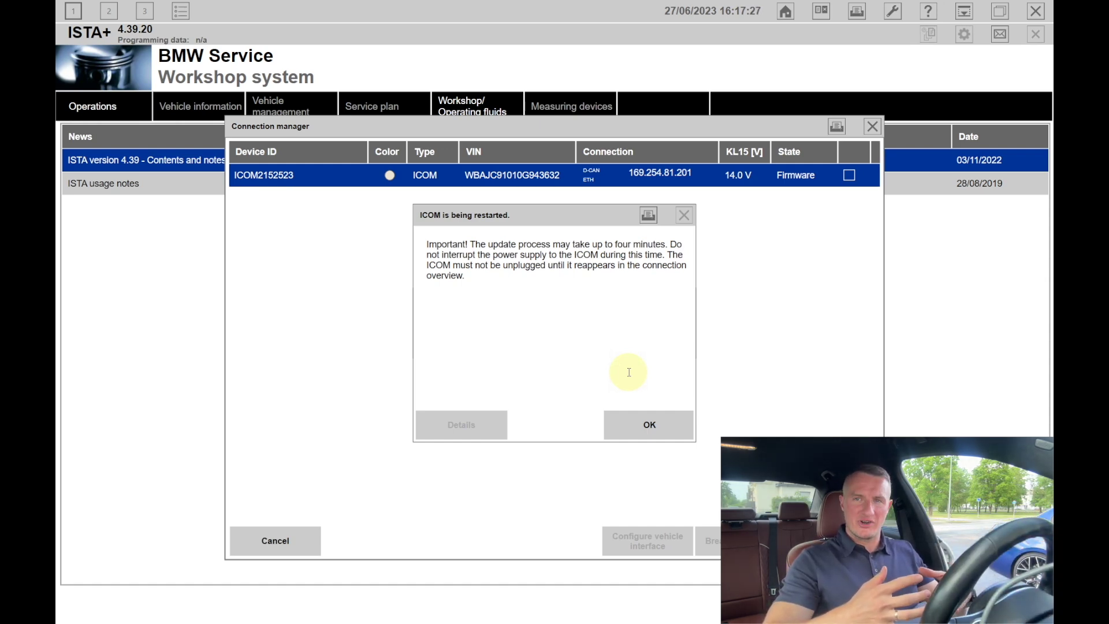
{"action": "left_click", "coordinate": [638, 426]}
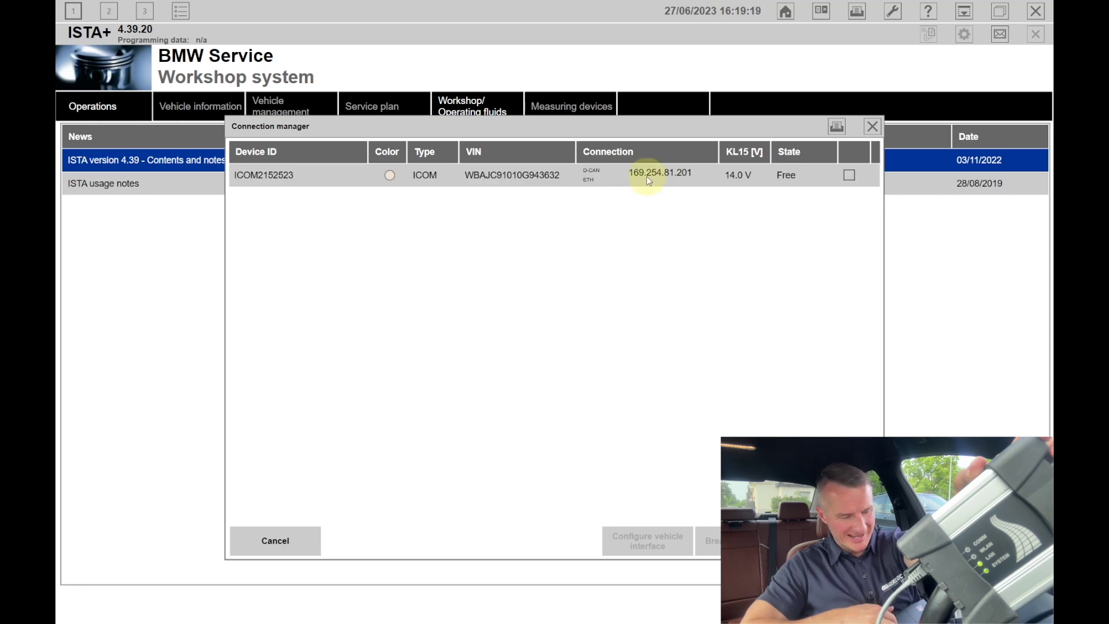
Step: Check the restarted ICOM's entry in the connection manager, close it without connecting, and exit ISTA+
{"action": "left_click", "coordinate": [661, 174]}
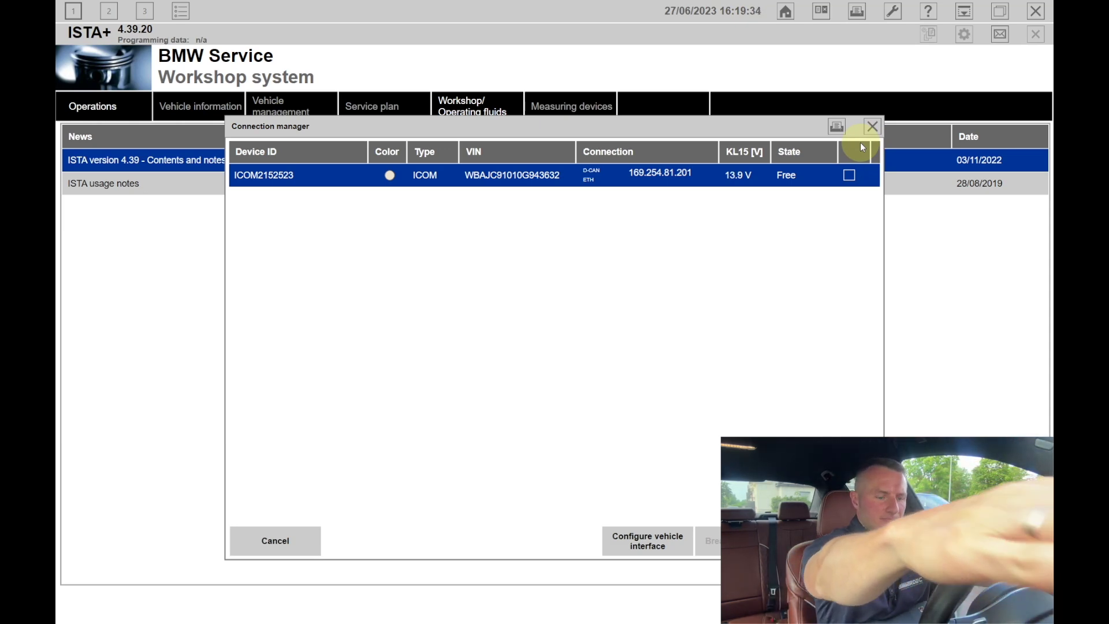
{"action": "left_click", "coordinate": [871, 126]}
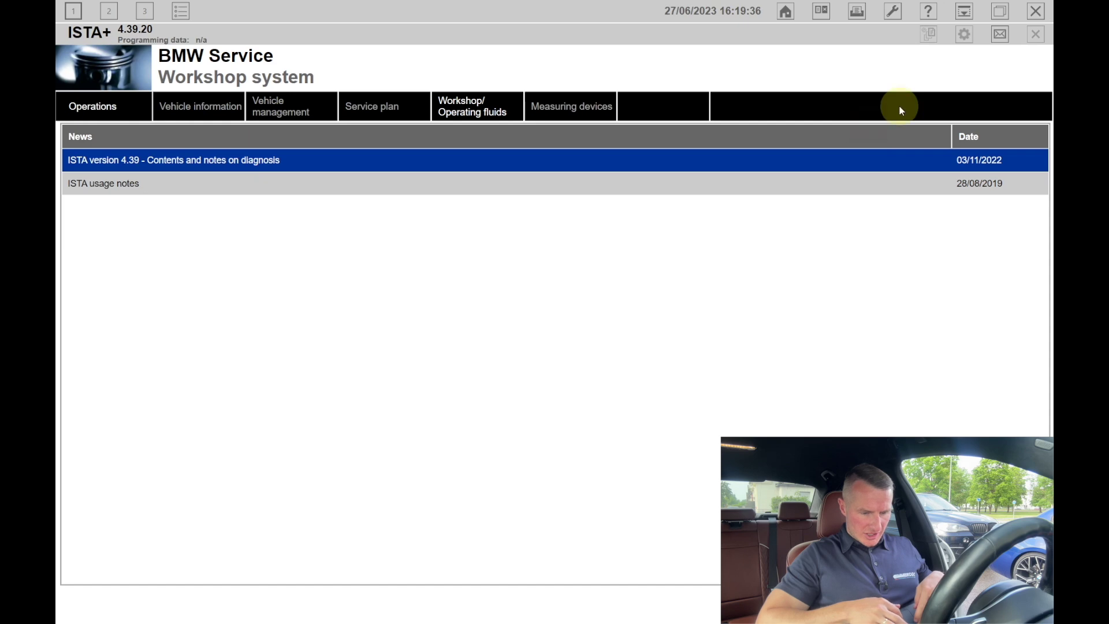
{"action": "left_click", "coordinate": [1036, 13]}
{"action": "left_click", "coordinate": [644, 424]}
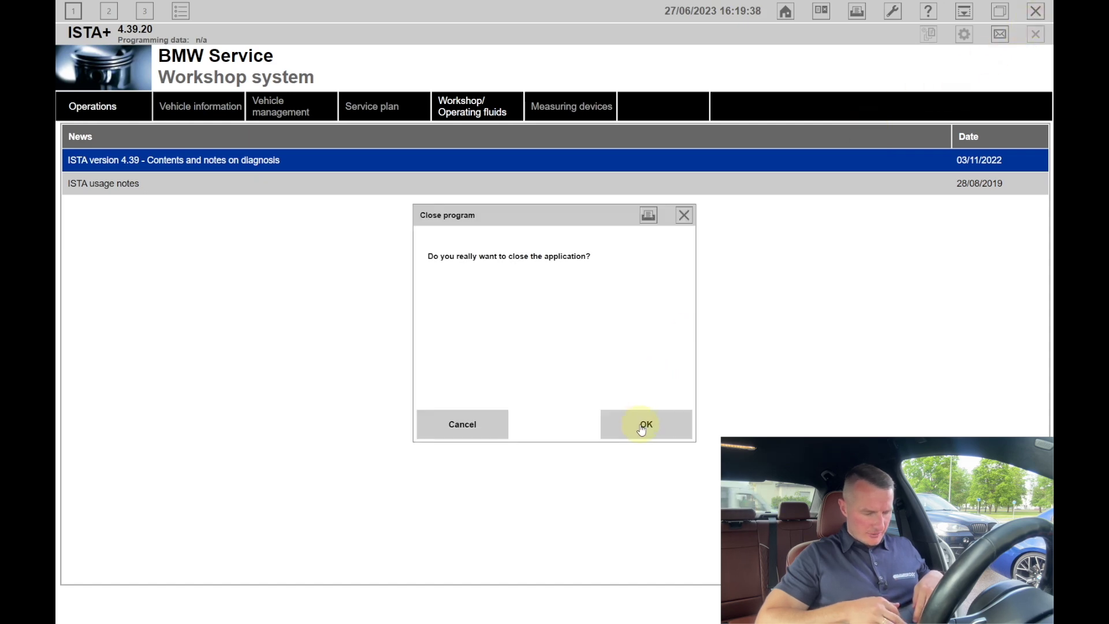
Step: Open ITool Radar, widen the IP column and copy the IP address from the bmw-vci service's URL
{"action": "left_click", "coordinate": [232, 610]}
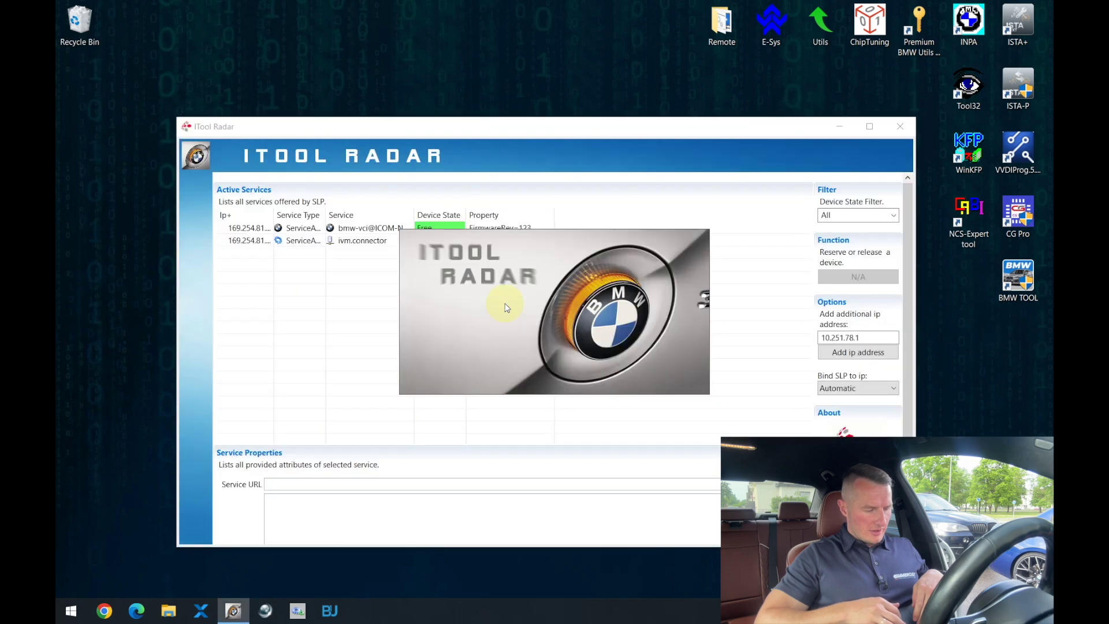
{"action": "left_click_drag", "start_coordinate": [270, 215], "coordinate": [312, 215]}
{"action": "left_click", "coordinate": [285, 227]}
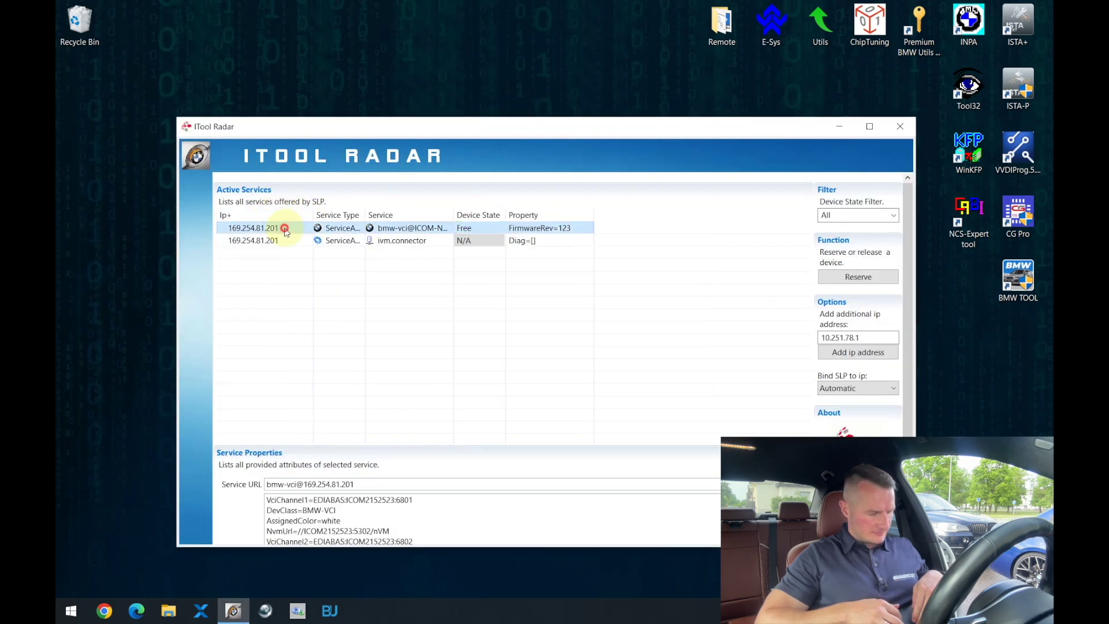
{"action": "left_click_drag", "start_coordinate": [360, 484], "coordinate": [315, 481]}
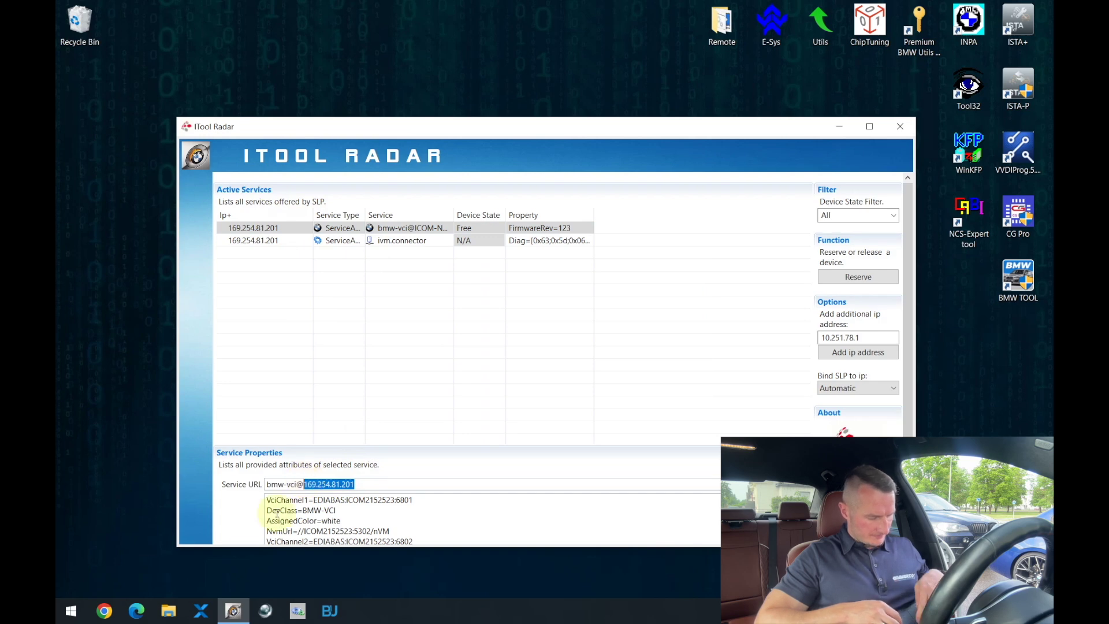
Step: Open 169.254.81.201:60080 in Chrome and sign in to the ICOM Manager with the saved credentials
{"action": "left_click", "coordinate": [105, 608]}
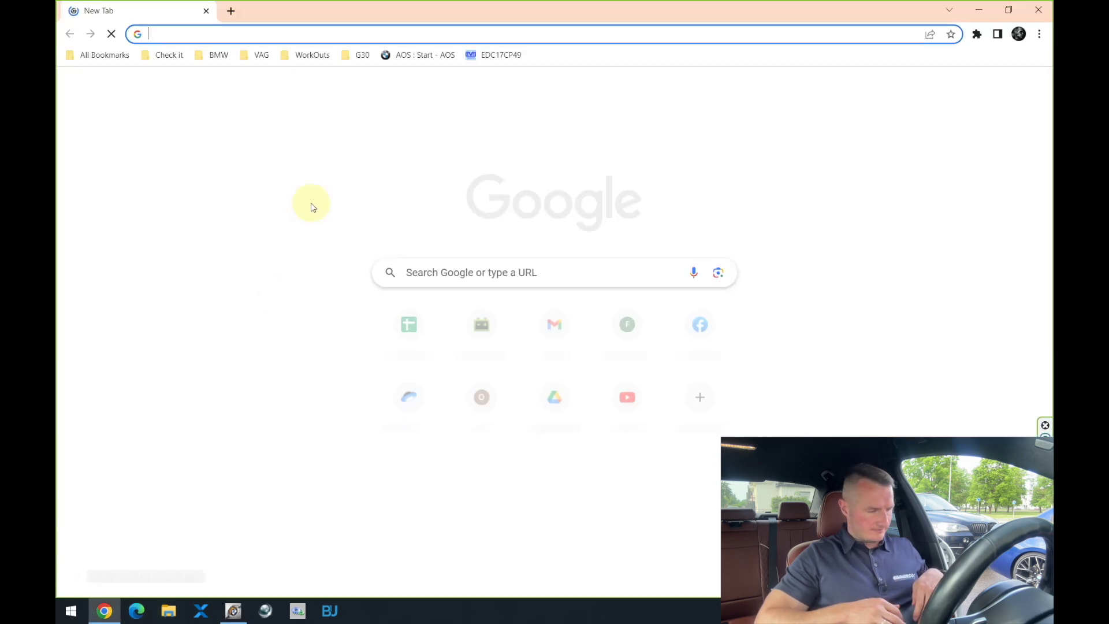
{"action": "type", "text": "169.254.81.201"}
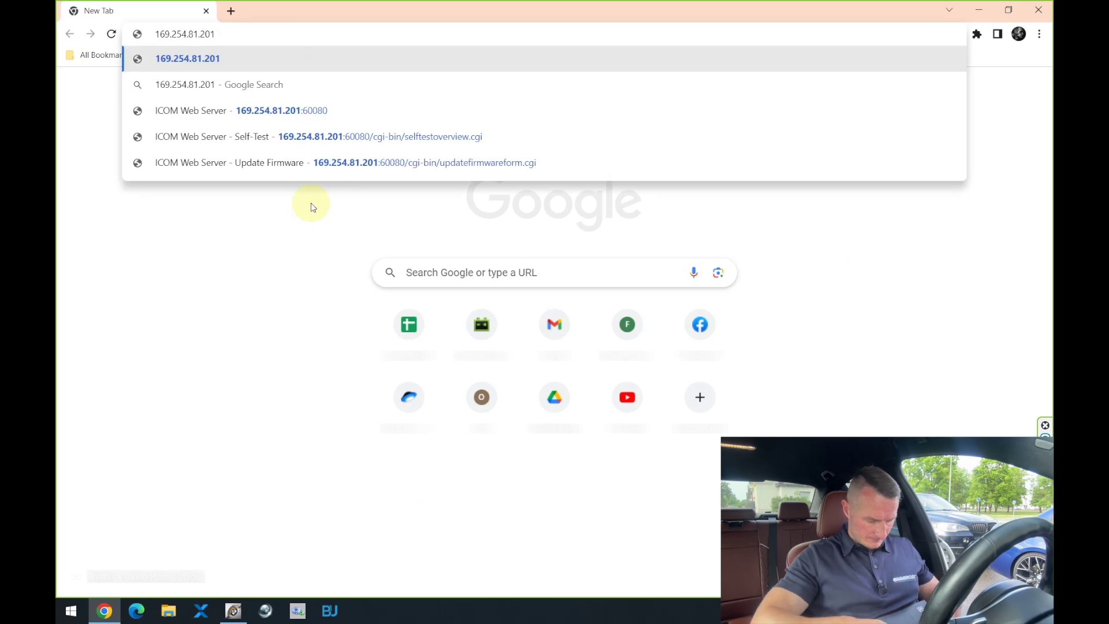
{"action": "type", "text": ":600"}
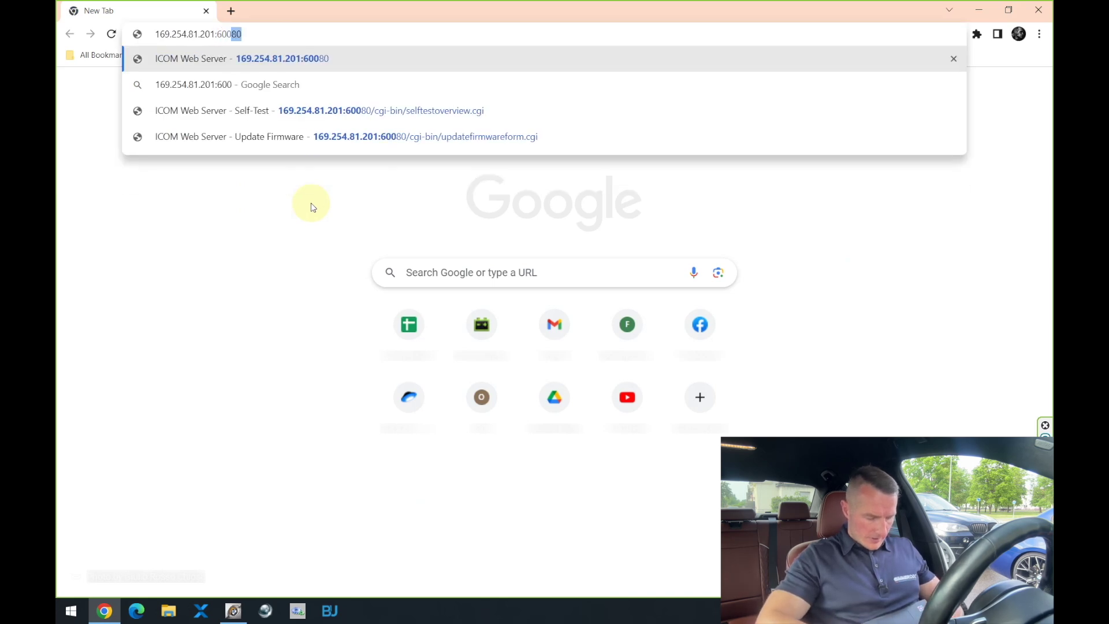
{"action": "type", "text": "80"}
{"action": "key", "text": "Return"}
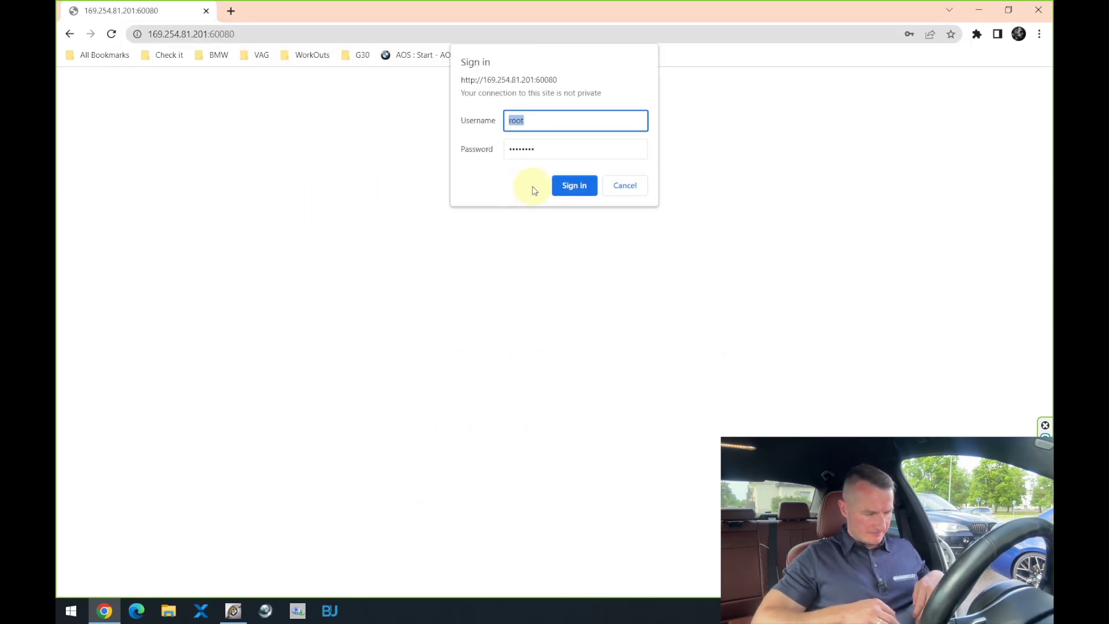
{"action": "left_click", "coordinate": [572, 186]}
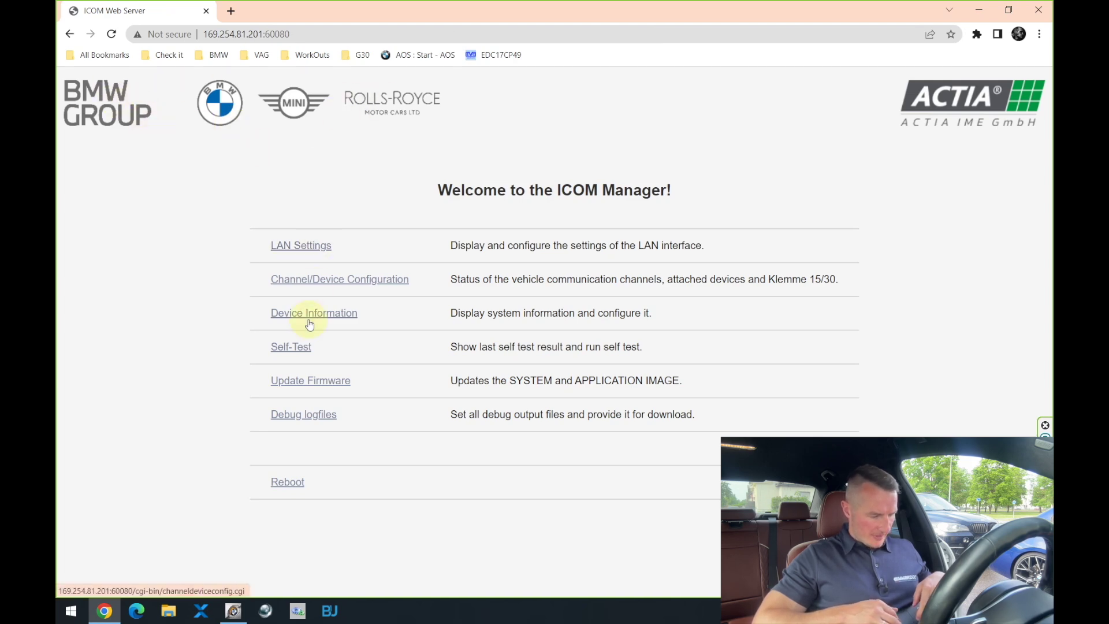
Step: Check the current package, system and application image versions on the ICOM's Update Firmware page
{"action": "left_click", "coordinate": [302, 382]}
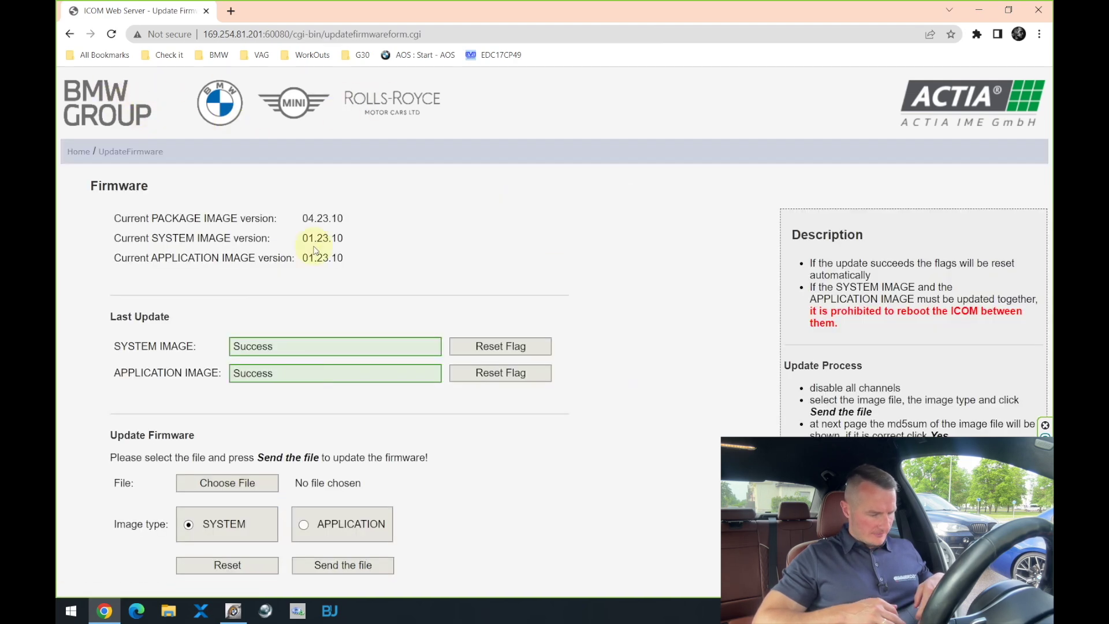
{"action": "left_click_drag", "start_coordinate": [303, 219], "coordinate": [357, 219]}
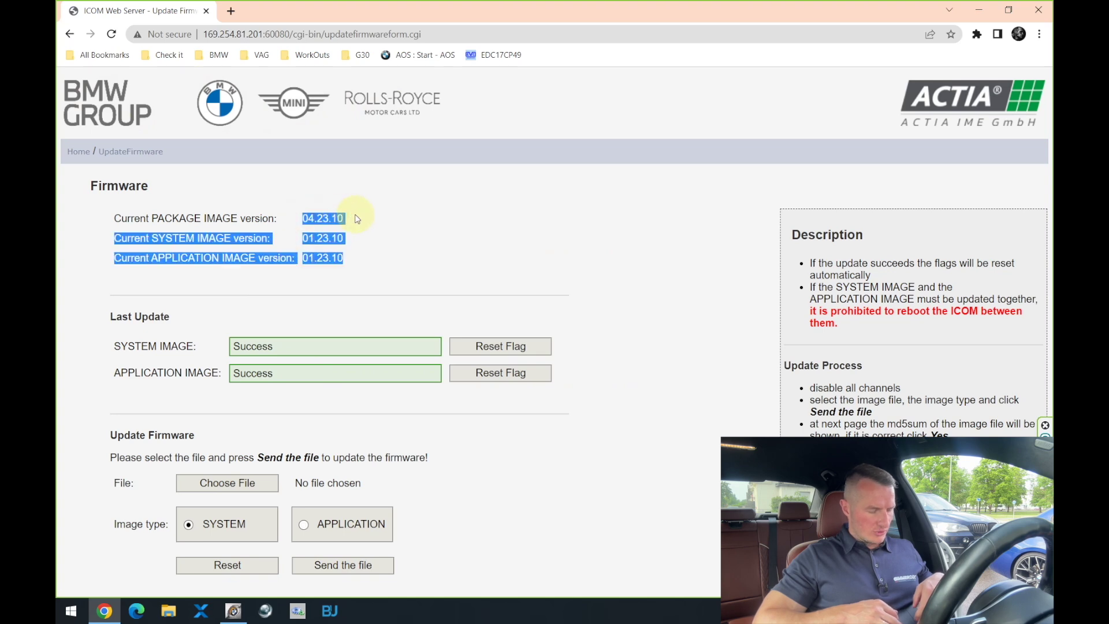
{"action": "left_click", "coordinate": [367, 233]}
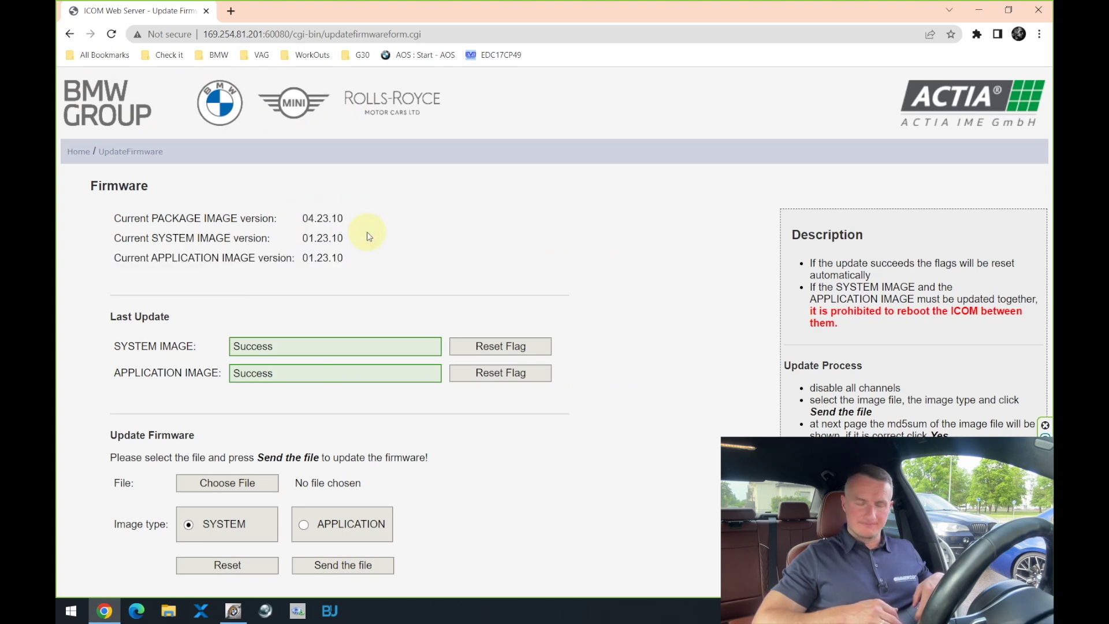
Step: Return to the ICOM Manager home page, run the ICOM's self-test and review the peripherals and LAN link results
{"action": "left_click", "coordinate": [71, 35]}
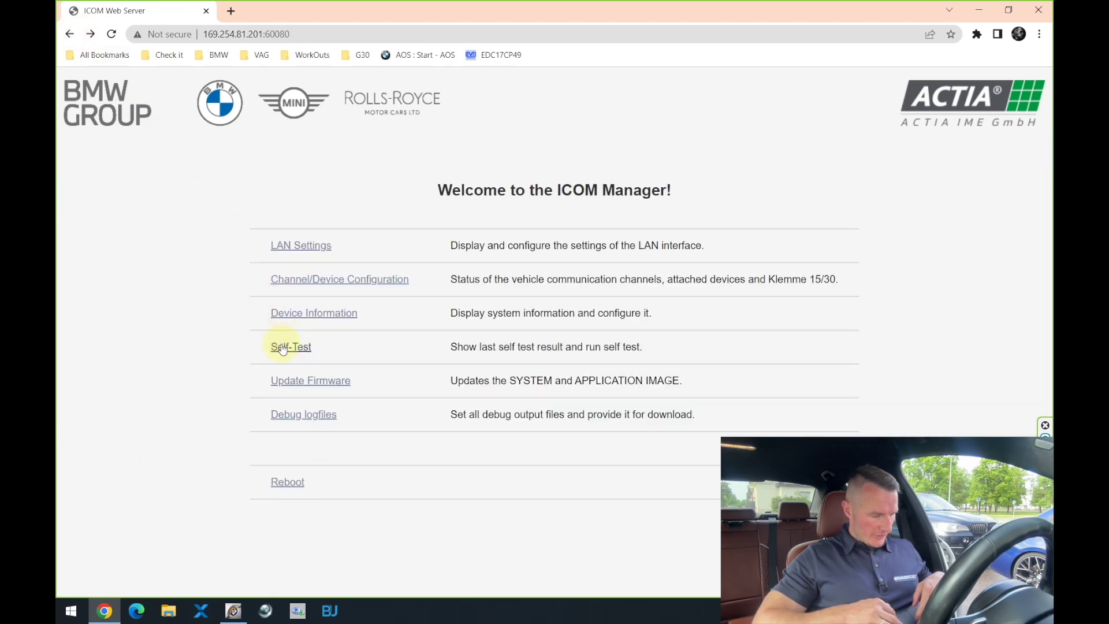
{"action": "left_click", "coordinate": [287, 347]}
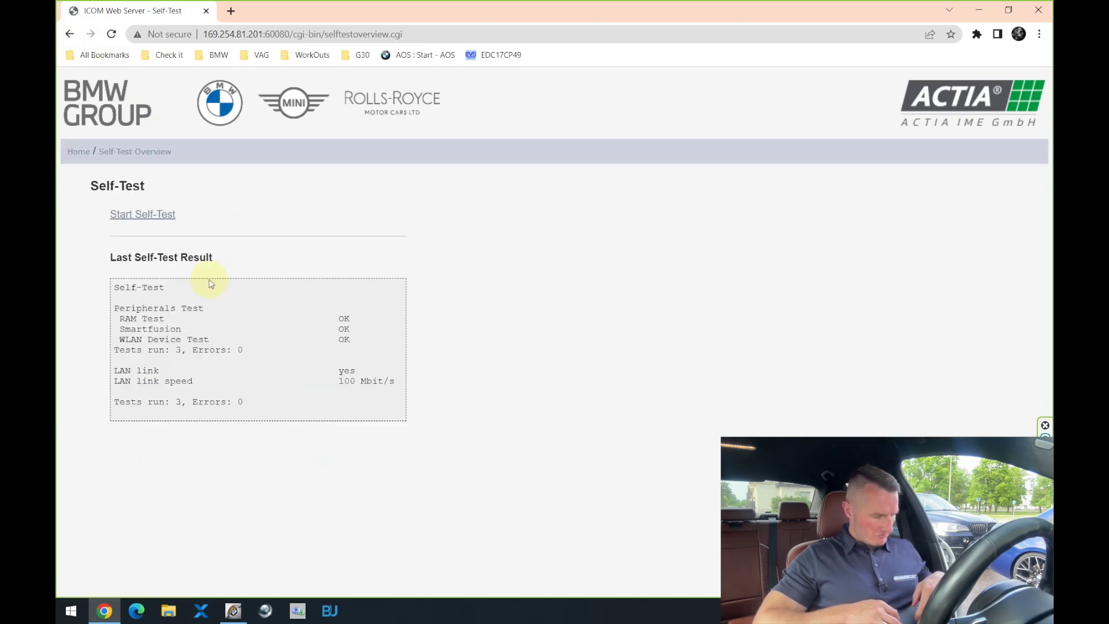
{"action": "left_click_drag", "start_coordinate": [133, 257], "coordinate": [178, 257]}
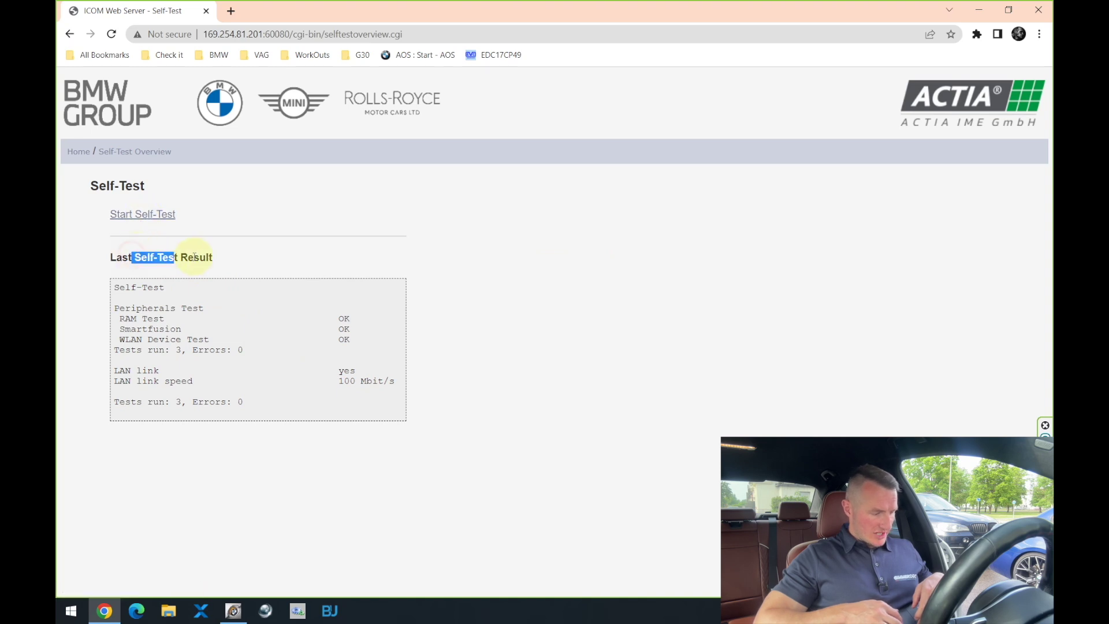
{"action": "left_click", "coordinate": [216, 258]}
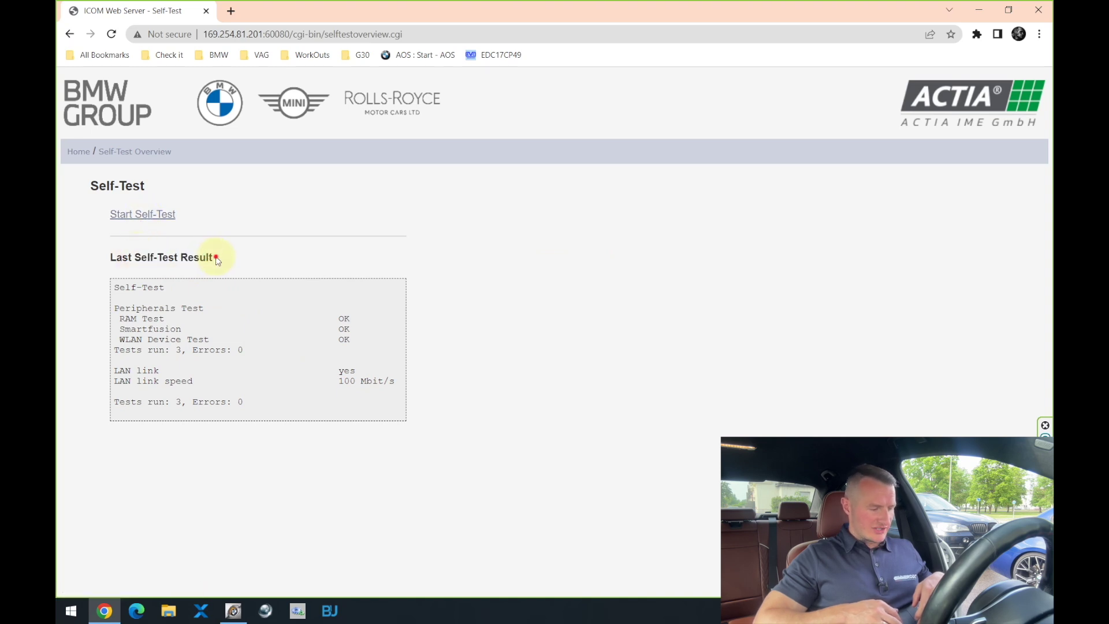
{"action": "left_click", "coordinate": [170, 218]}
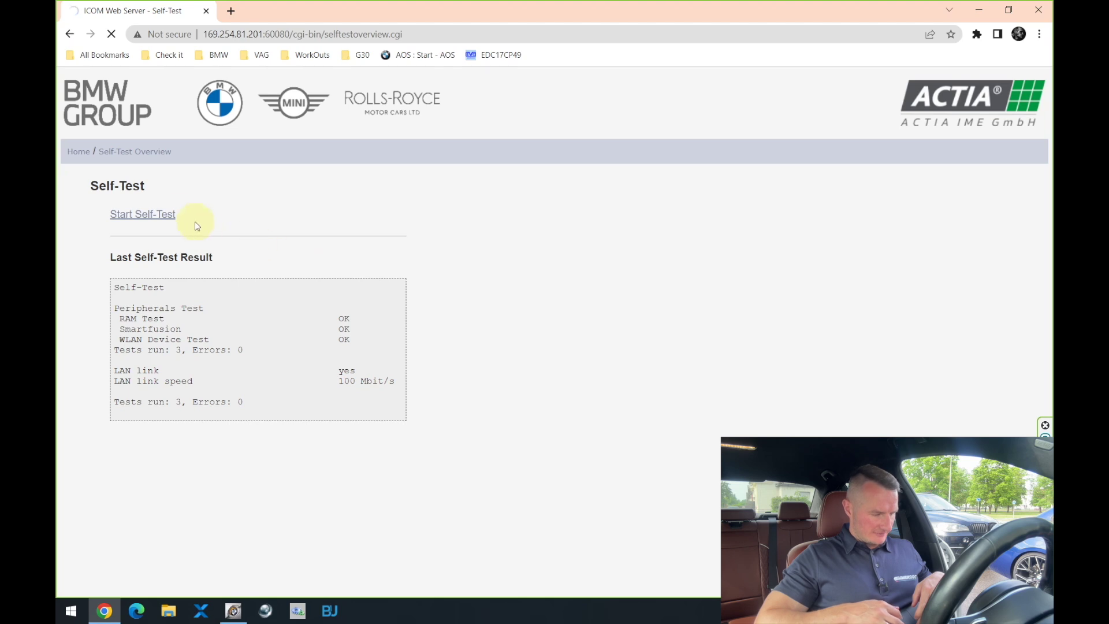
{"action": "left_click", "coordinate": [231, 231]}
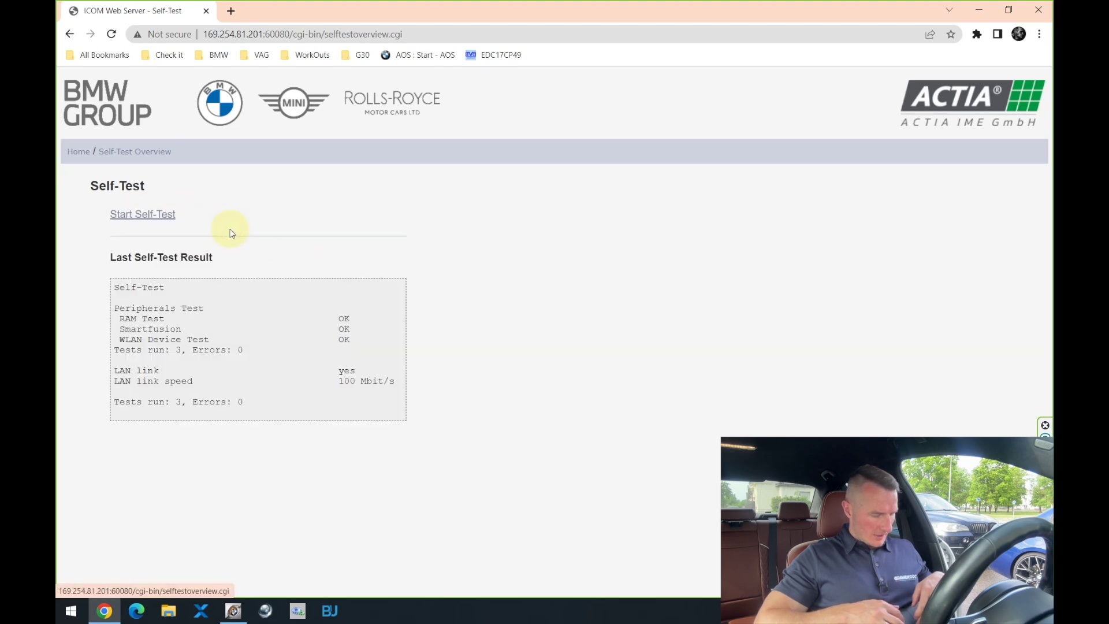
{"action": "left_click_drag", "start_coordinate": [282, 315], "coordinate": [355, 372]}
{"action": "left_click", "coordinate": [425, 384]}
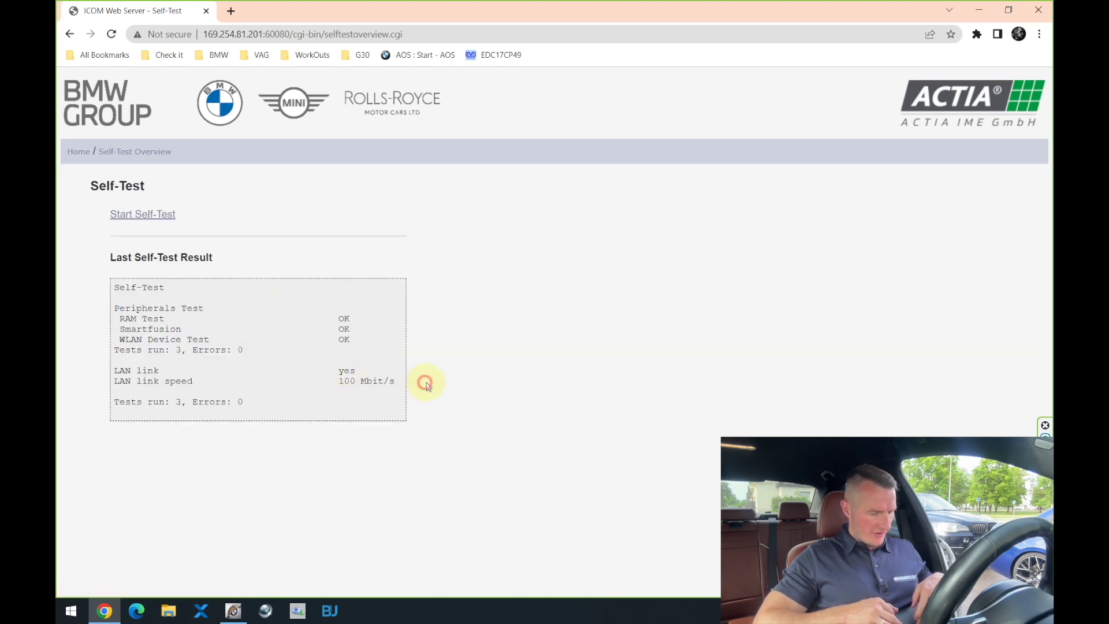